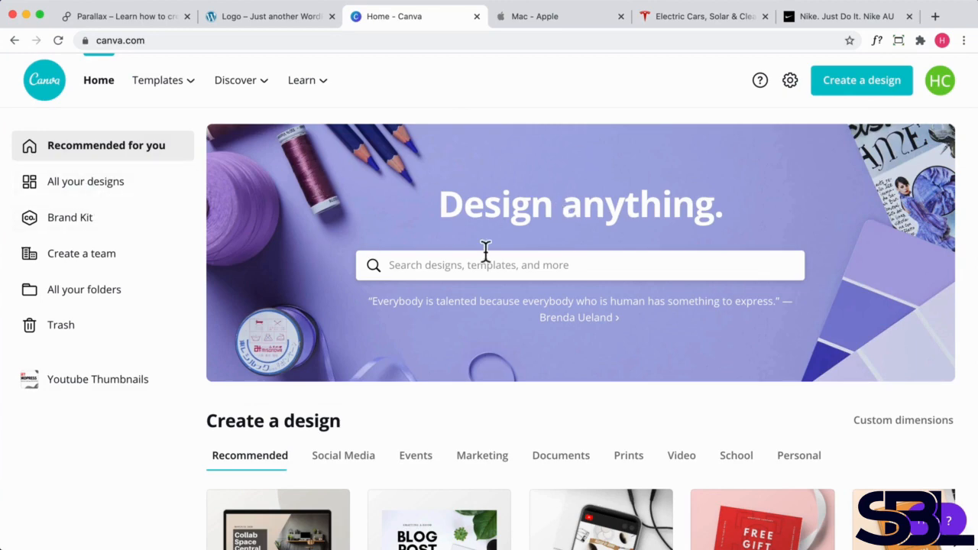
Create a new Canva design with custom dimensions of 512 × 128 px
scroll(485, 252, down, 3)
scroll(485, 256, up, 3)
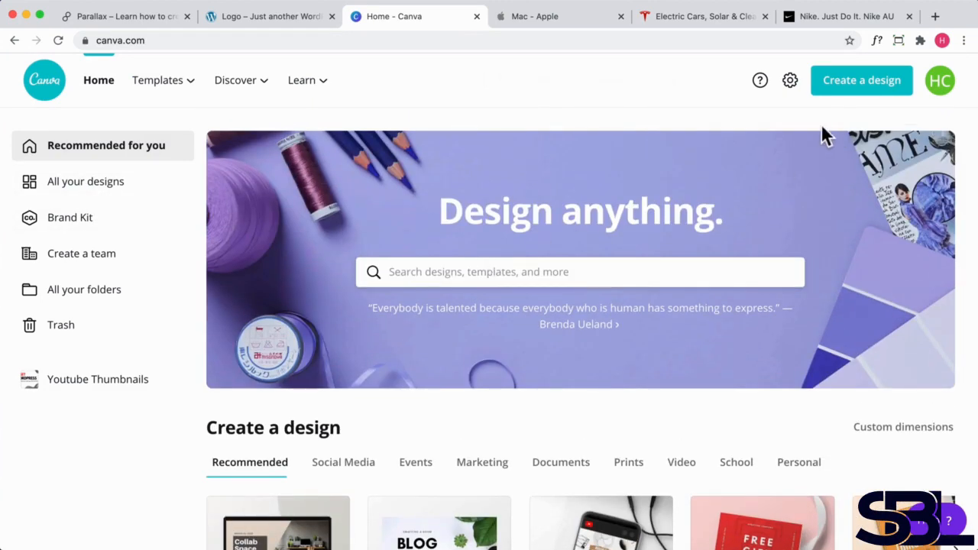
scroll(828, 129, down, 1)
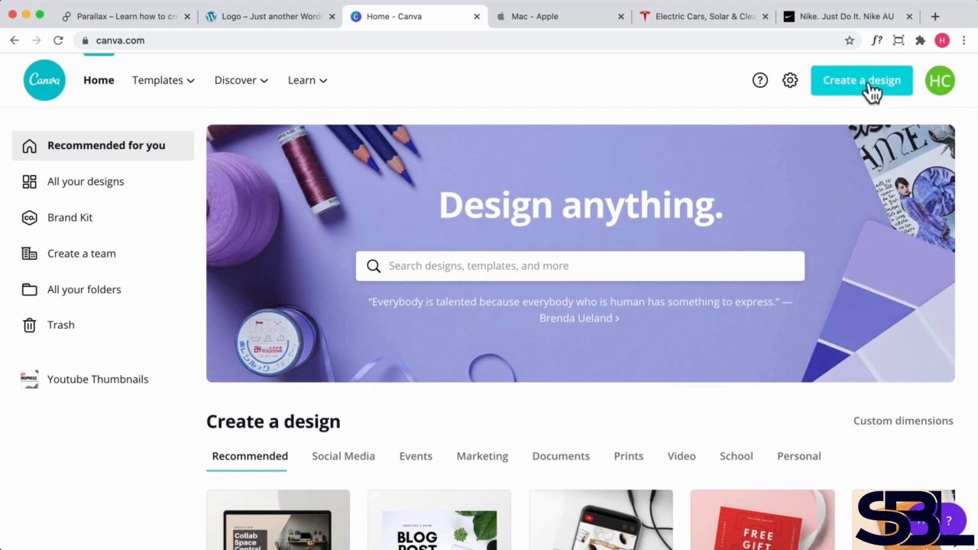
click(866, 88)
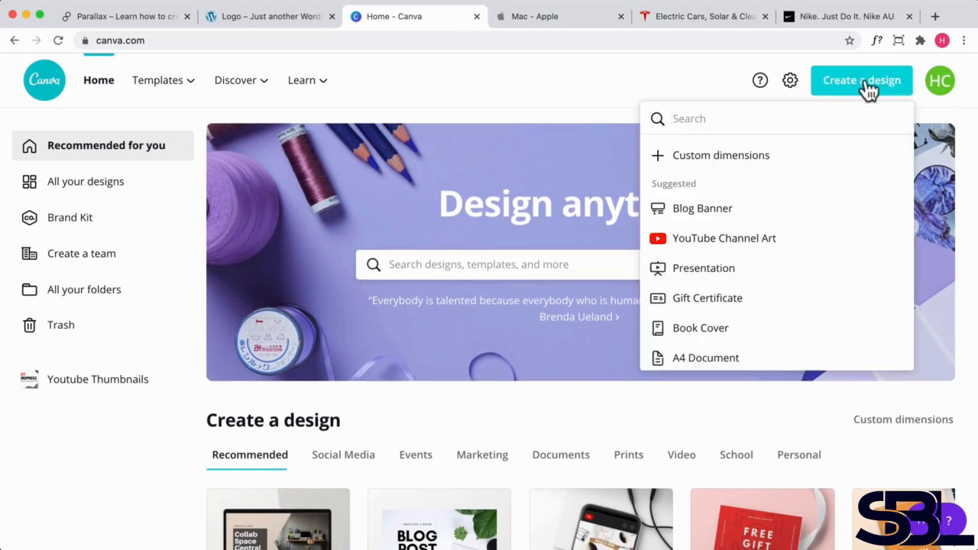
click(720, 161)
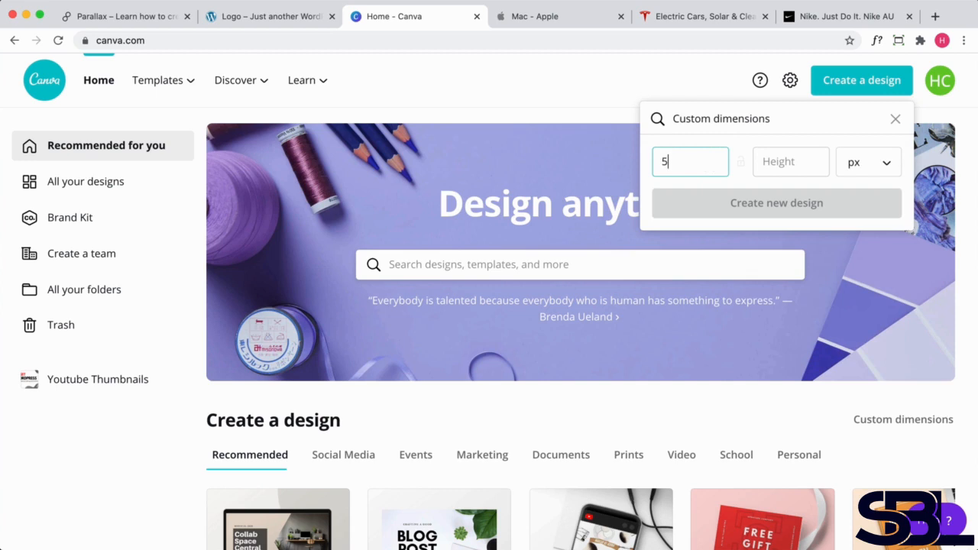
click(769, 162)
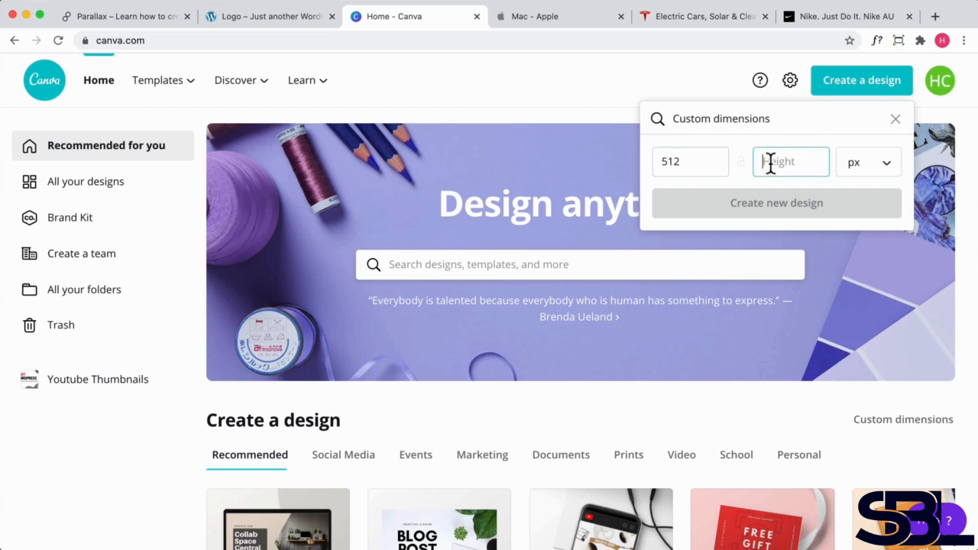
text(128)
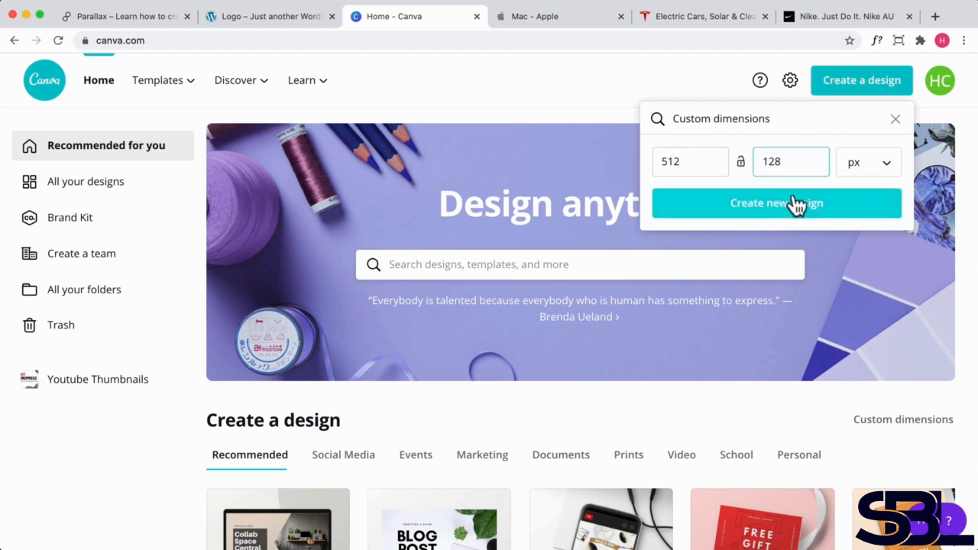
click(790, 203)
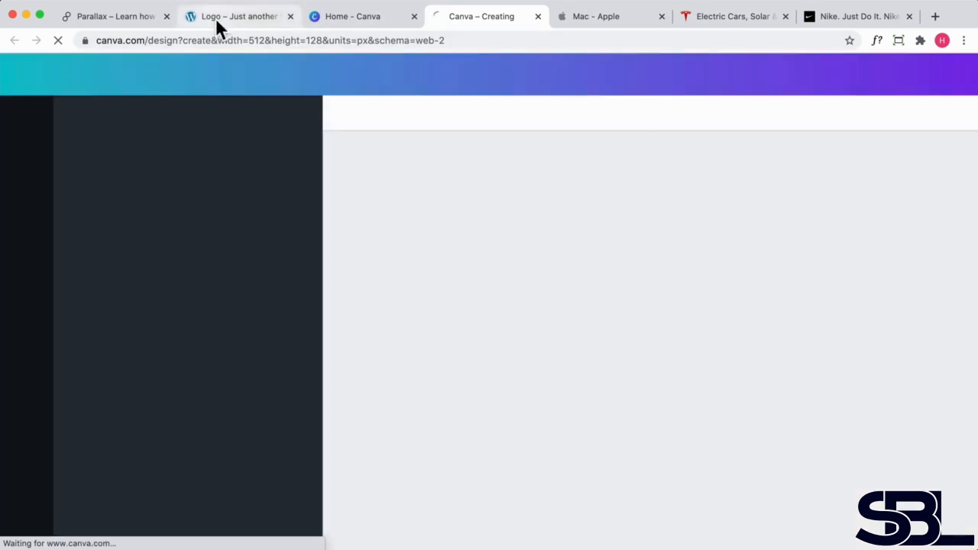
Examine the logo placement on the Parallax WordPress site and on the Apple, Tesla and Nike websites
click(215, 19)
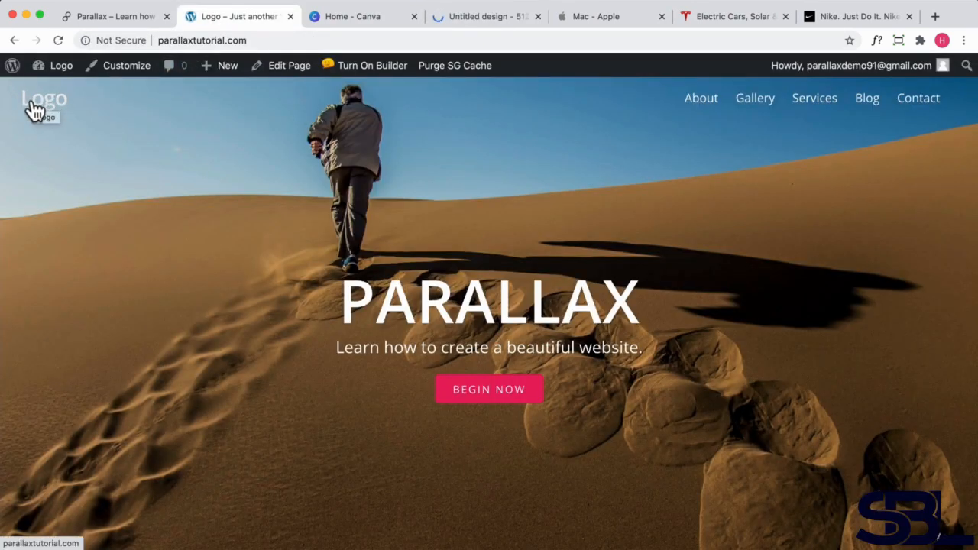
click(616, 18)
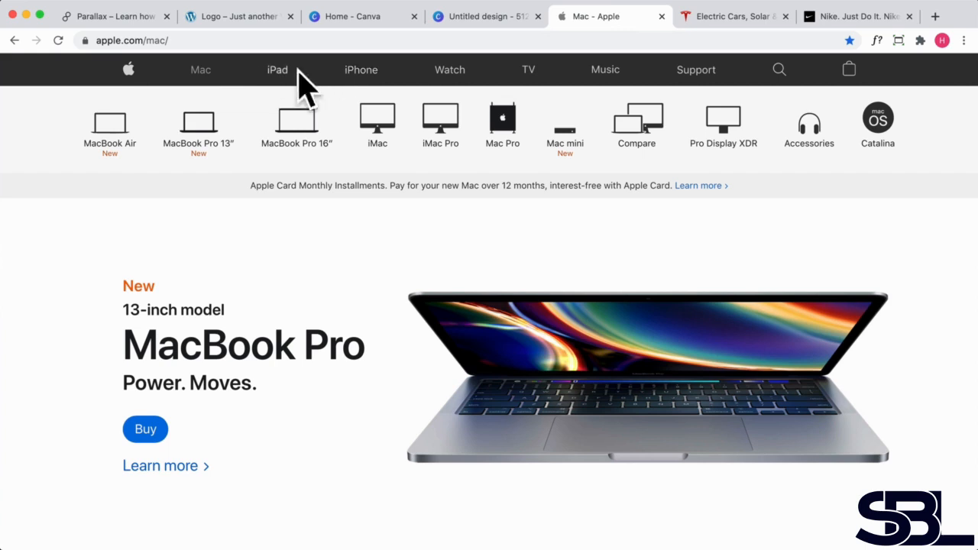
click(698, 17)
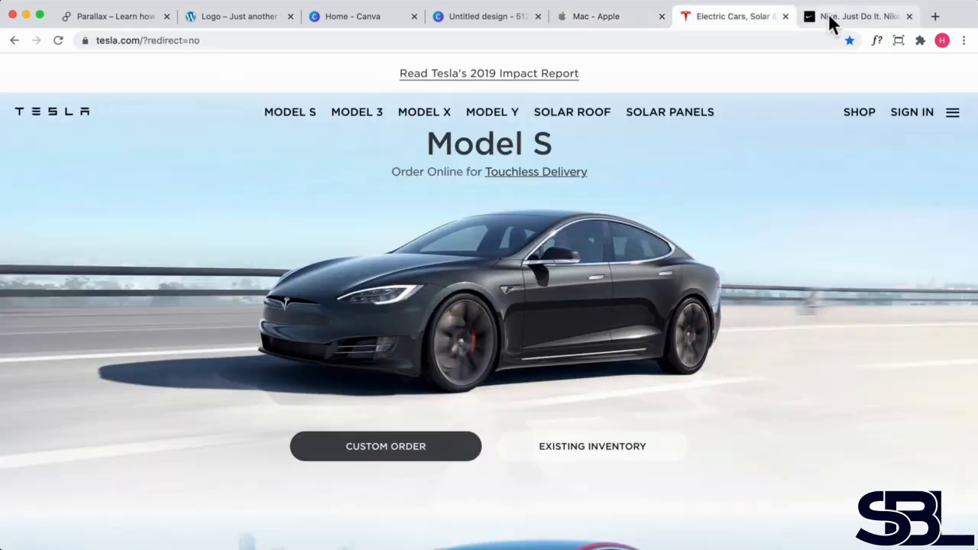
click(830, 17)
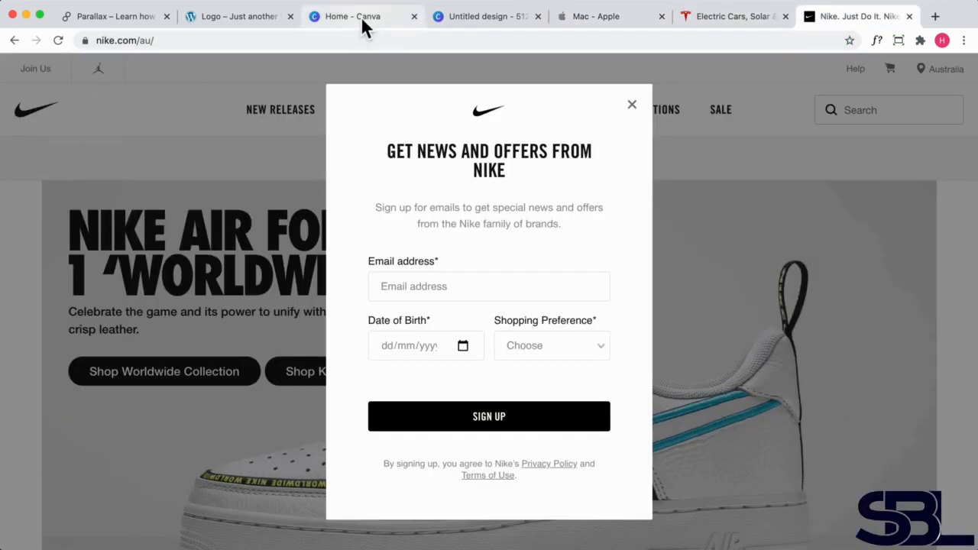
Return to Canva, create the 512 × 128 px design again and keep only one of the two design tabs open
click(338, 22)
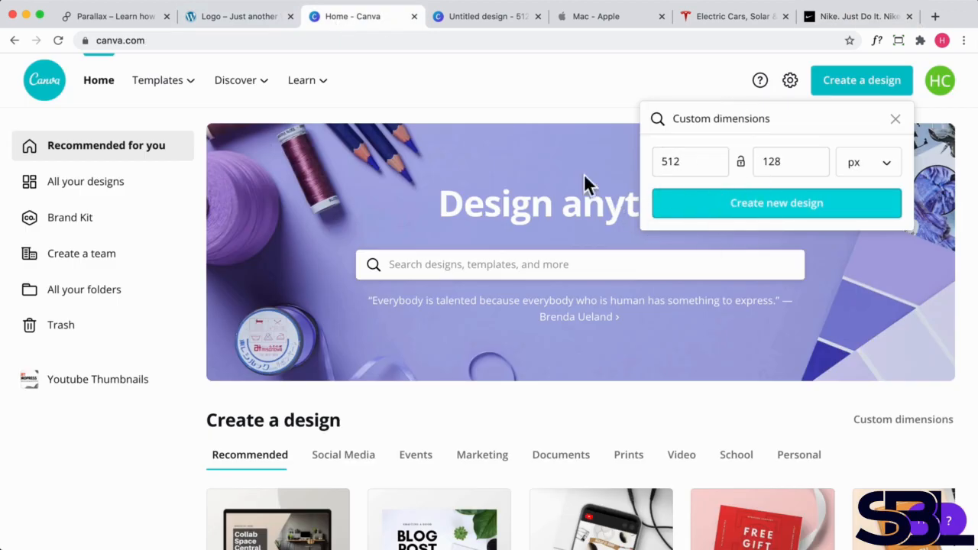
click(695, 206)
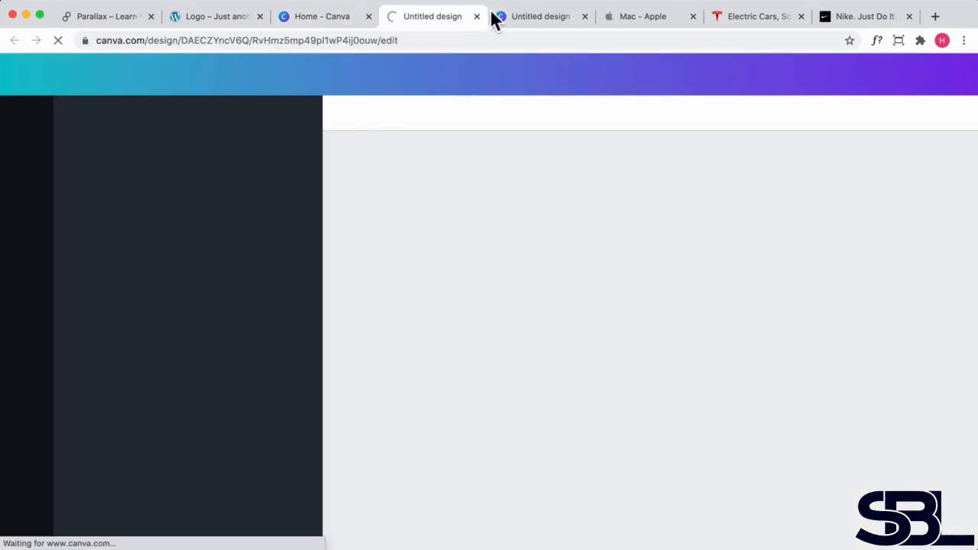
click(476, 16)
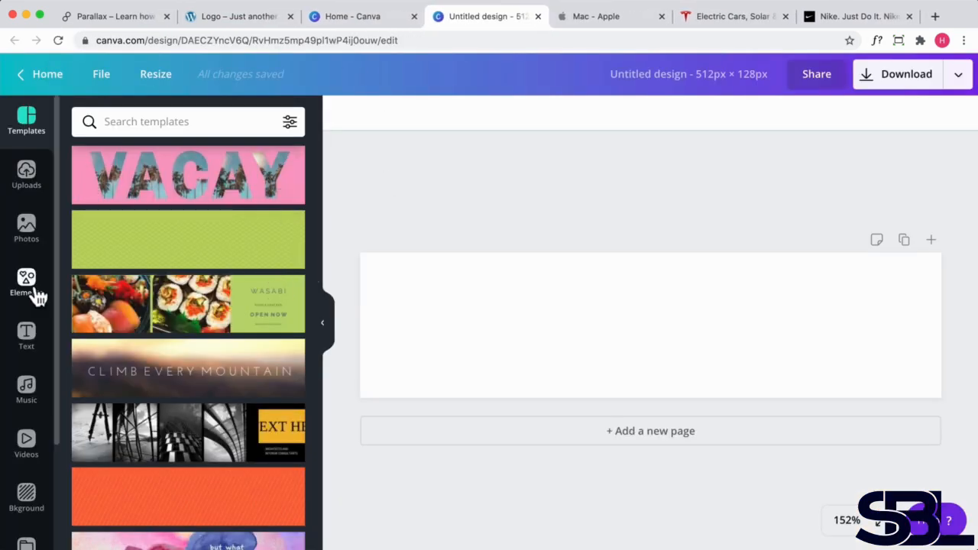
Add the "DAZZLE eau de parfum" text combination to the blank page and delete its "eau de parfum" line
click(27, 340)
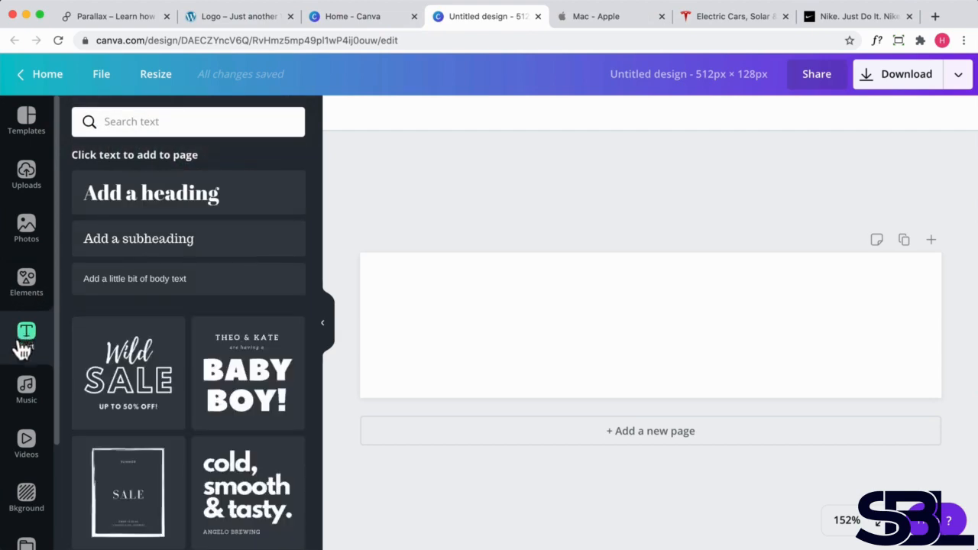
scroll(211, 330, down, 5)
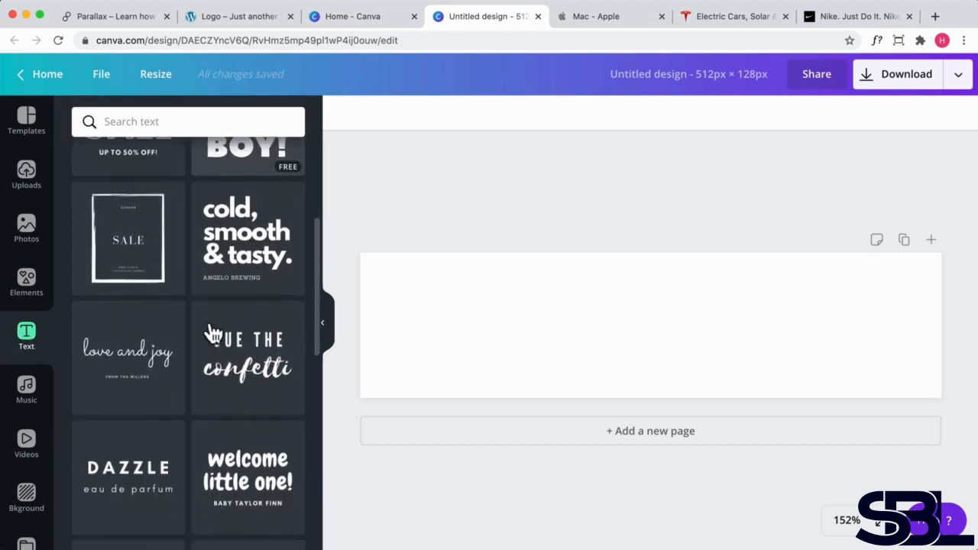
scroll(214, 333, down, 15)
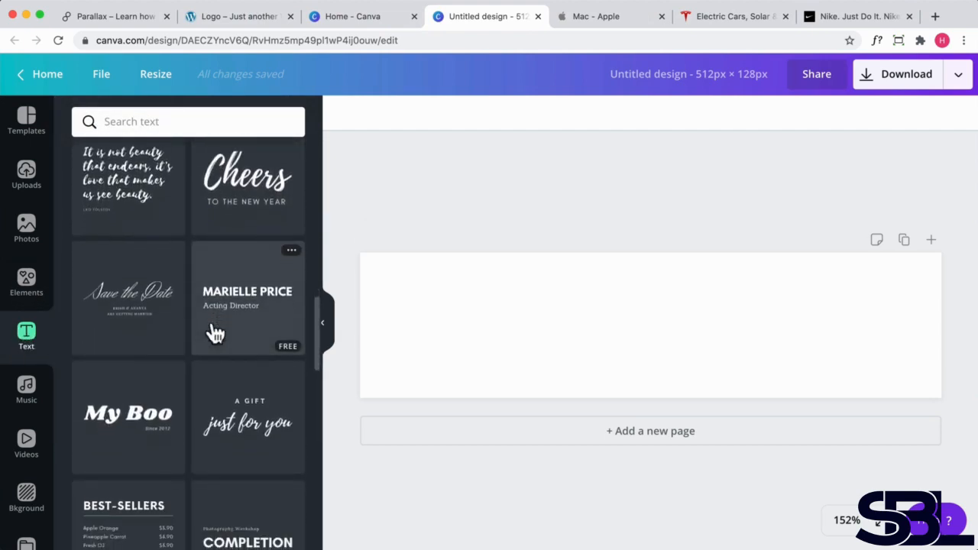
scroll(214, 332, down, 10)
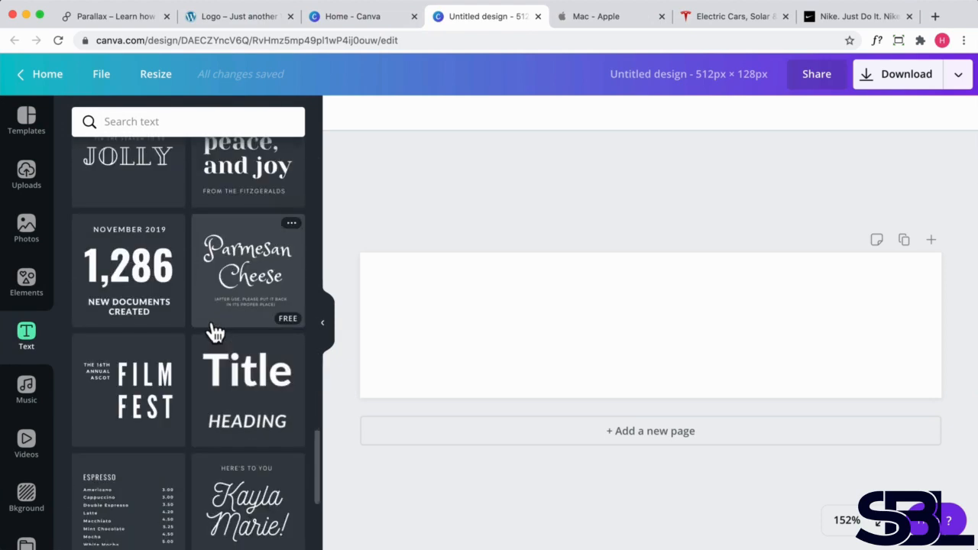
scroll(216, 334, up, 3)
scroll(216, 332, up, 10)
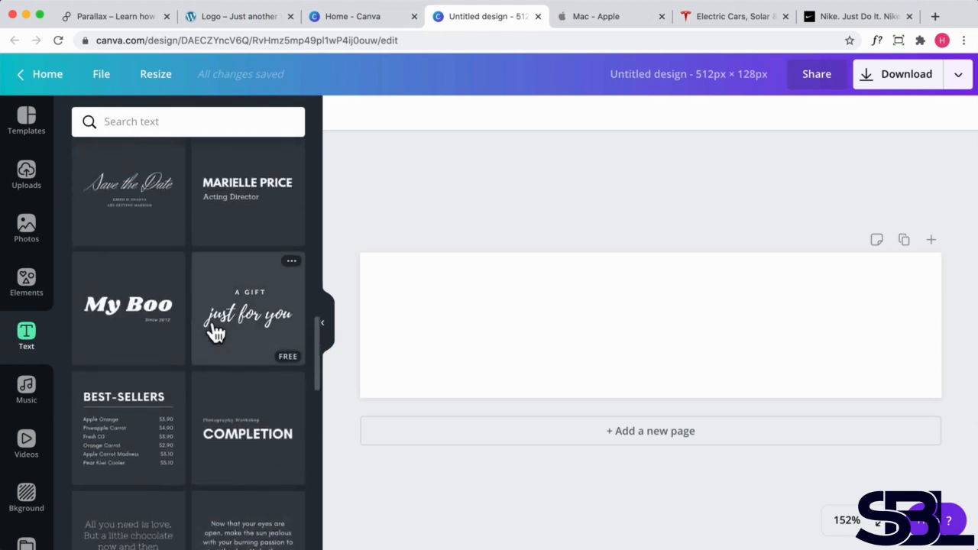
scroll(216, 332, up, 9)
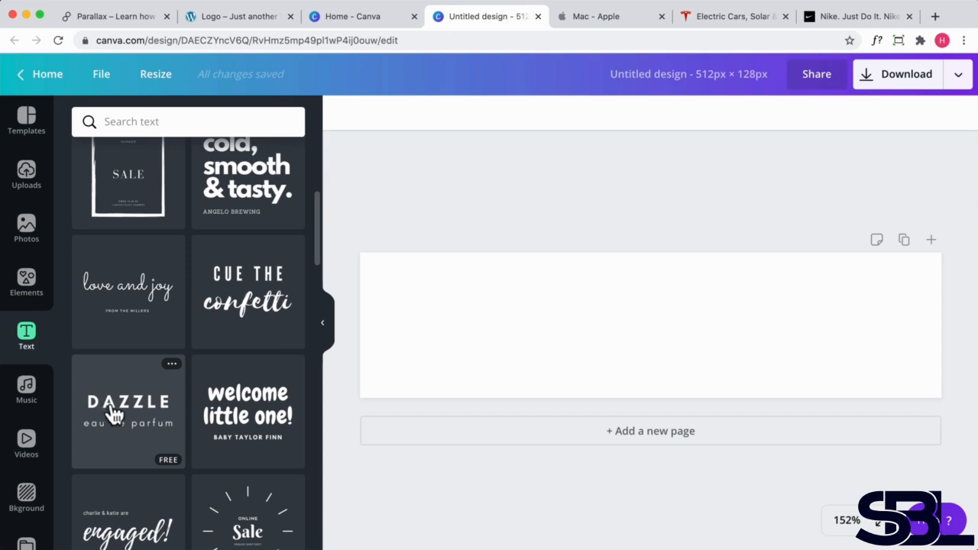
drag(113, 412, 568, 341)
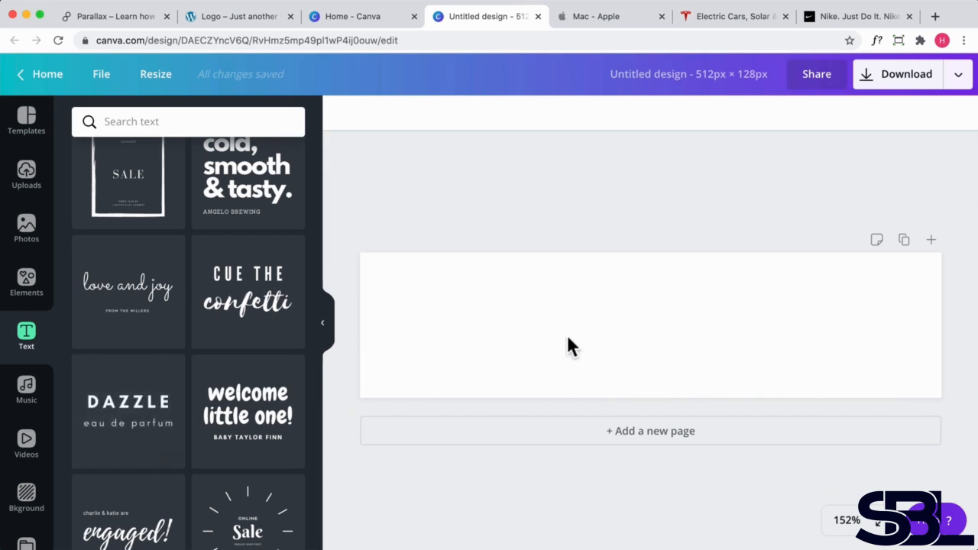
click(811, 378)
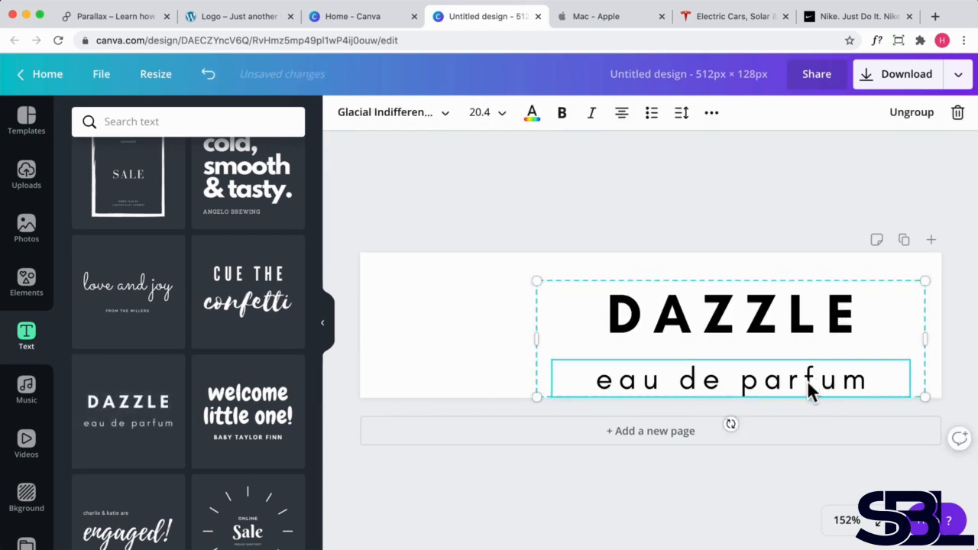
key(BackSpace)
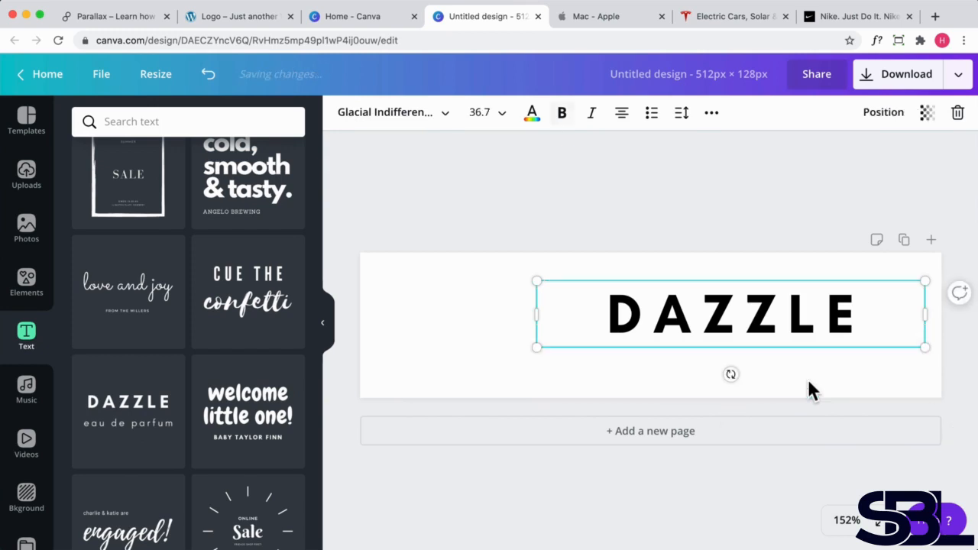
Replace the word DAZZLE with "PARALLAX"
double_click(808, 331)
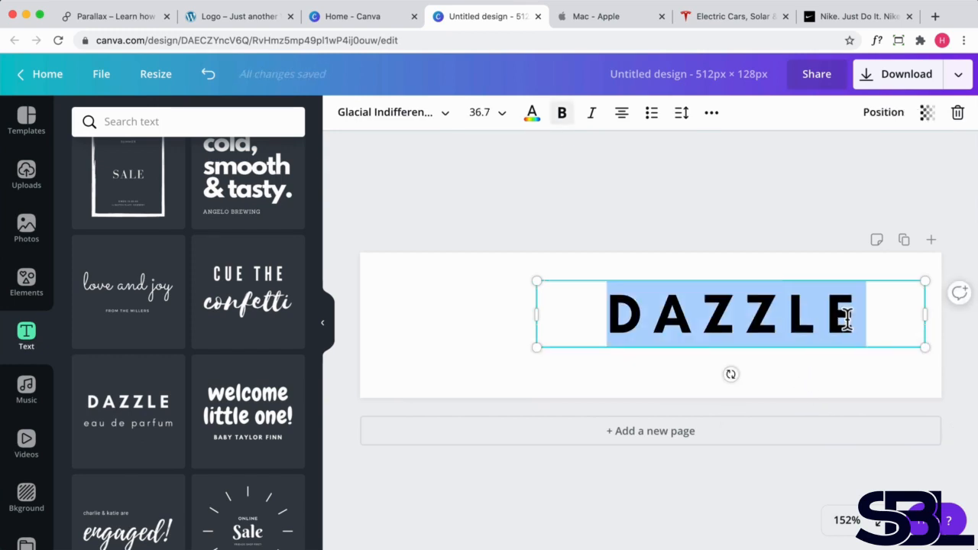
text(PARRA)
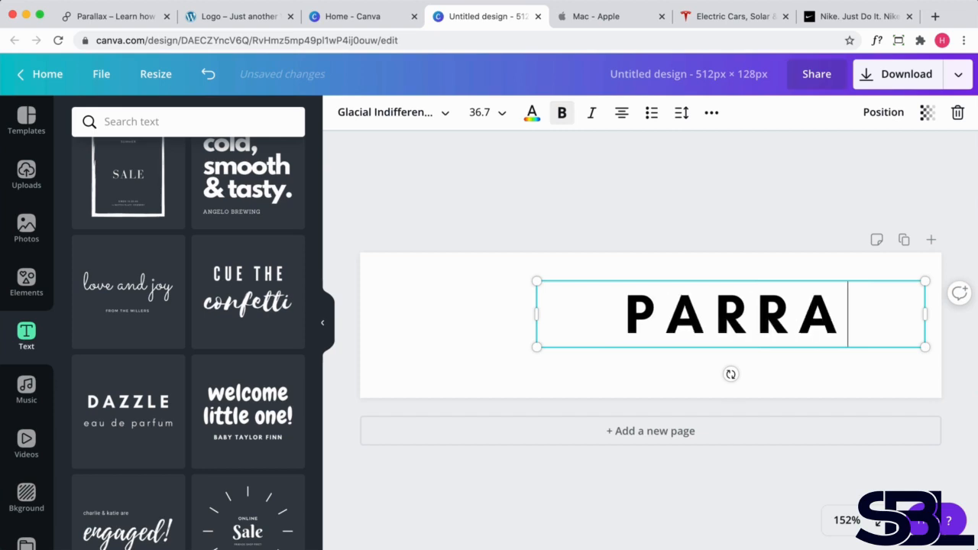
key(BackSpace)
key(BackSpace)
text(ALLAX)
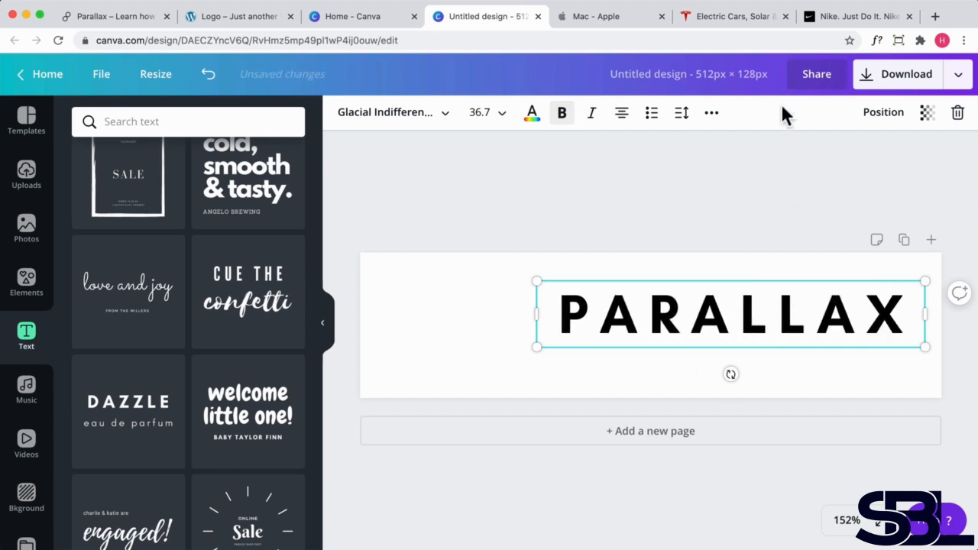
click(742, 175)
Enlarge the PARALLAX text to size 43.5 and position it vertically centred at the right side of the page
click(760, 310)
drag(759, 311, 762, 317)
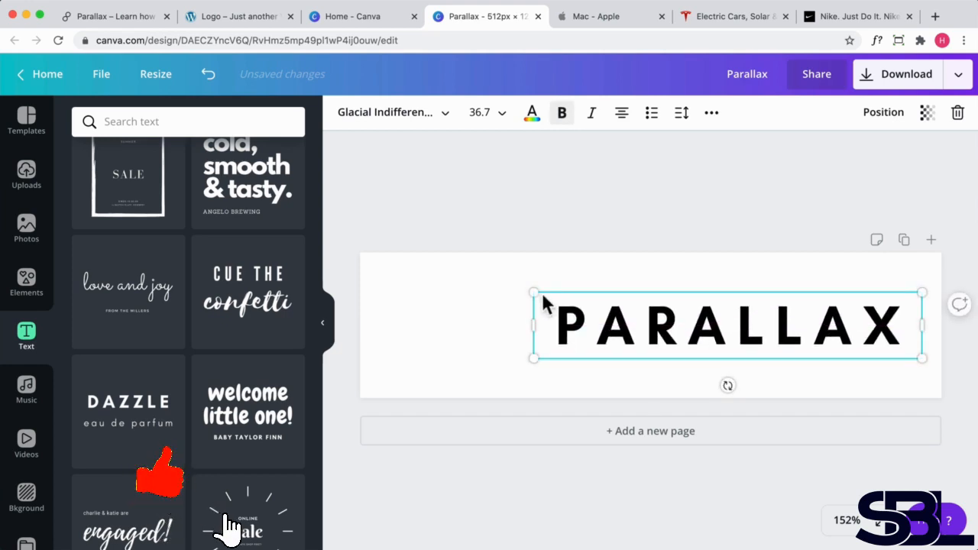
drag(530, 286, 461, 268)
drag(729, 339, 768, 337)
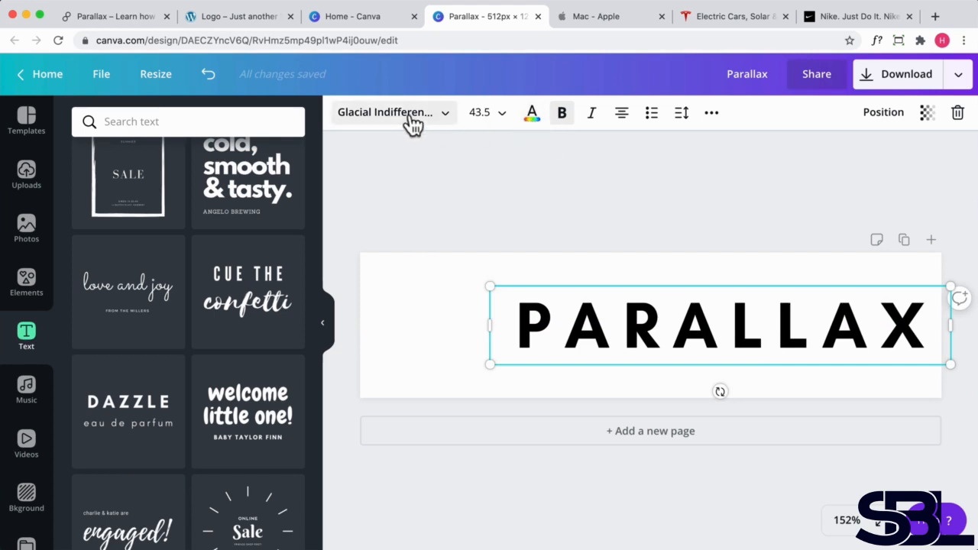
click(409, 201)
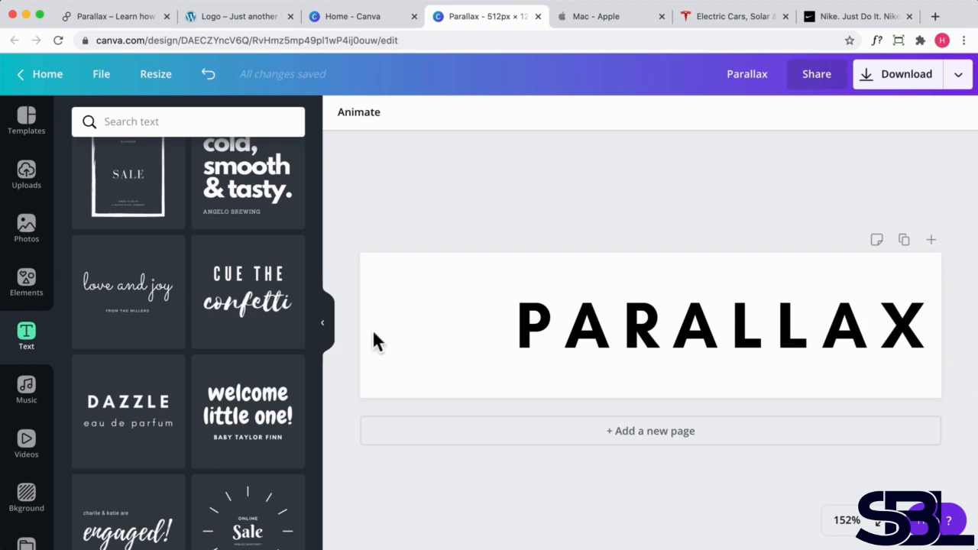
Search the elements for "infinity" and place the thick looped infinity symbol to the left of the PARALLAX text
click(27, 282)
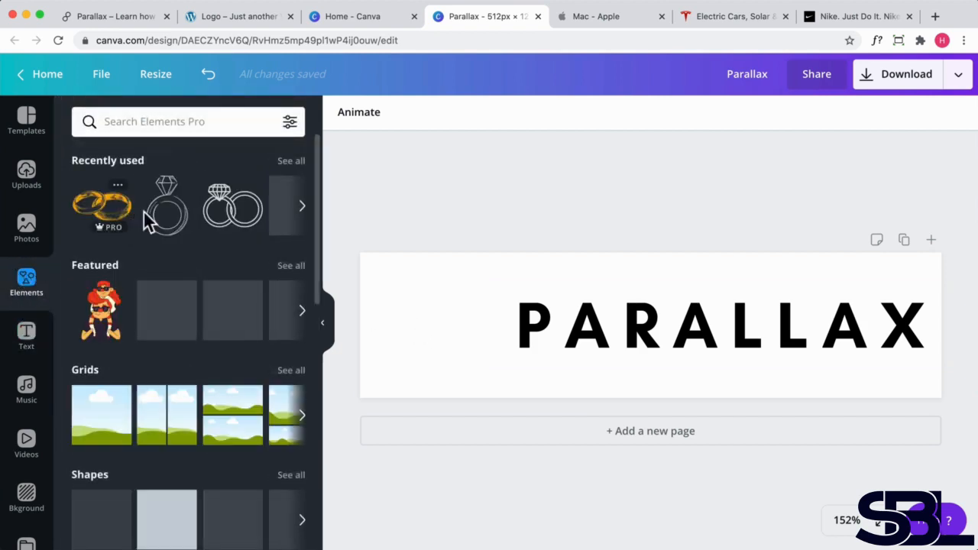
scroll(175, 253, down, 2)
scroll(175, 253, up, 2)
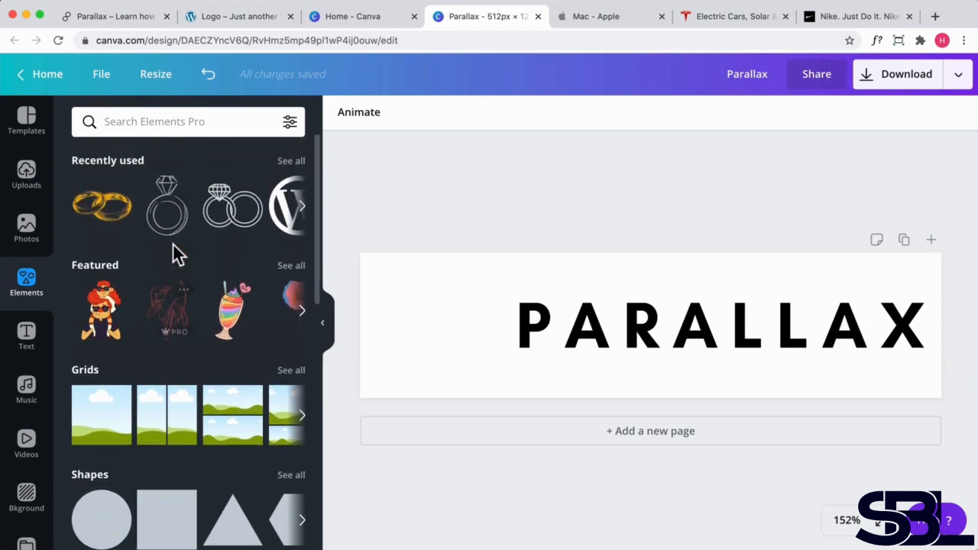
click(136, 122)
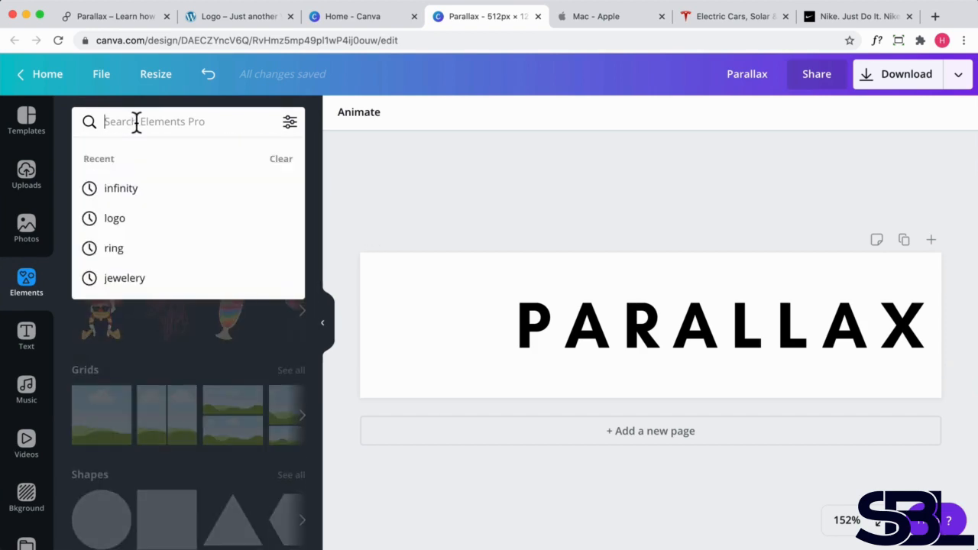
click(117, 188)
scroll(228, 263, down, 4)
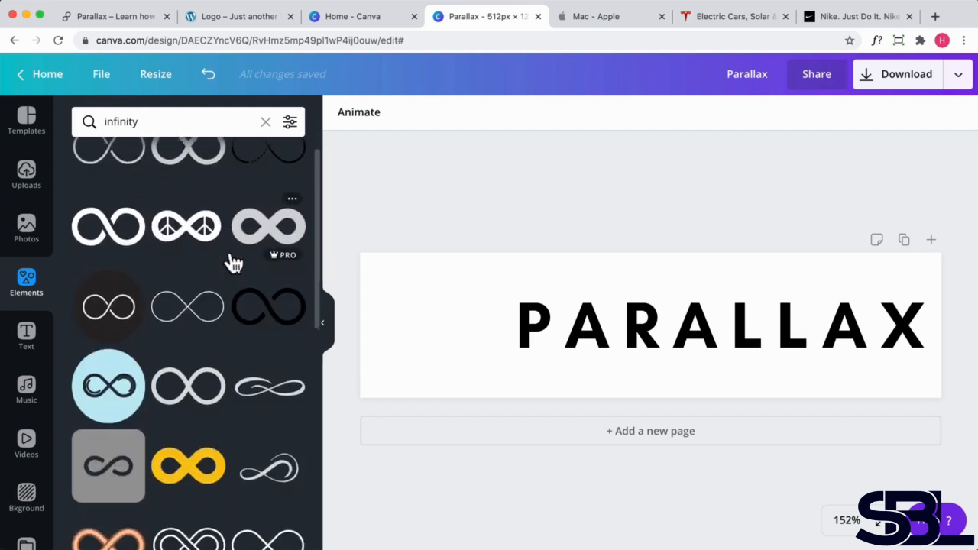
scroll(231, 260, up, 4)
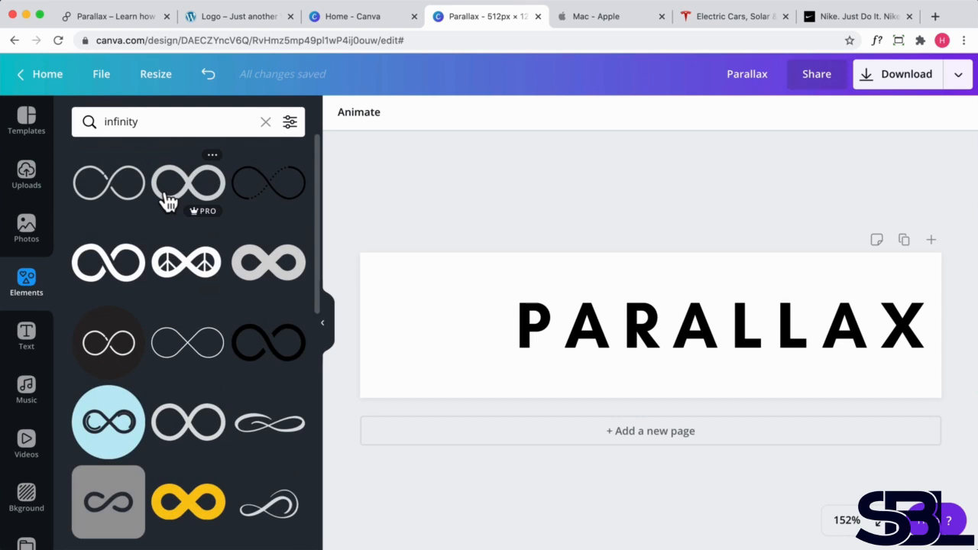
drag(108, 267, 414, 342)
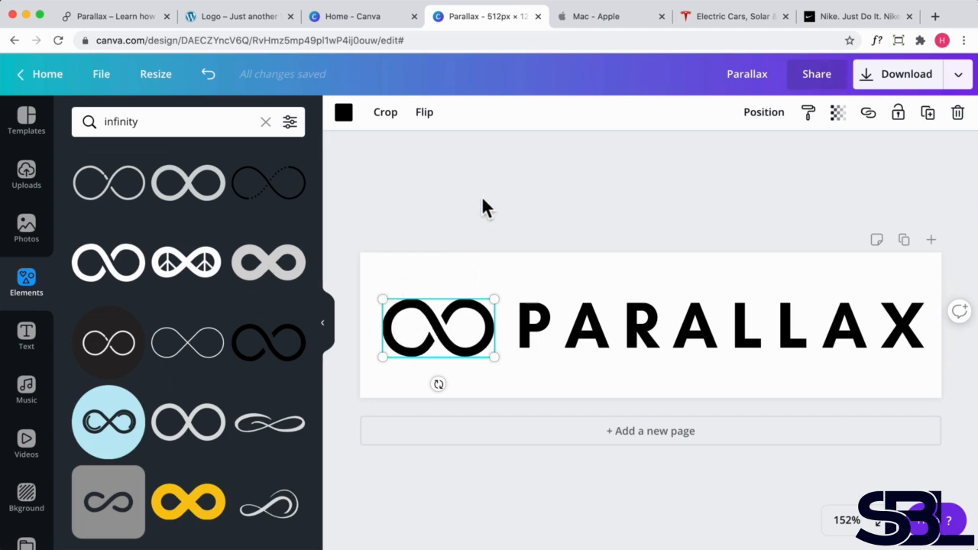
Nudge the infinity symbol slightly up and left so it is vertically centred with the PARALLAX text
drag(402, 300, 397, 297)
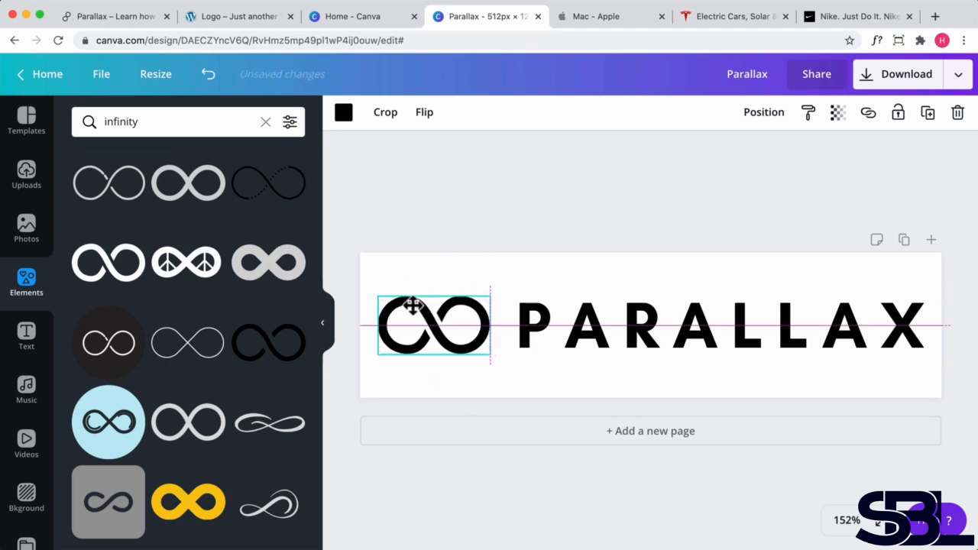
click(594, 164)
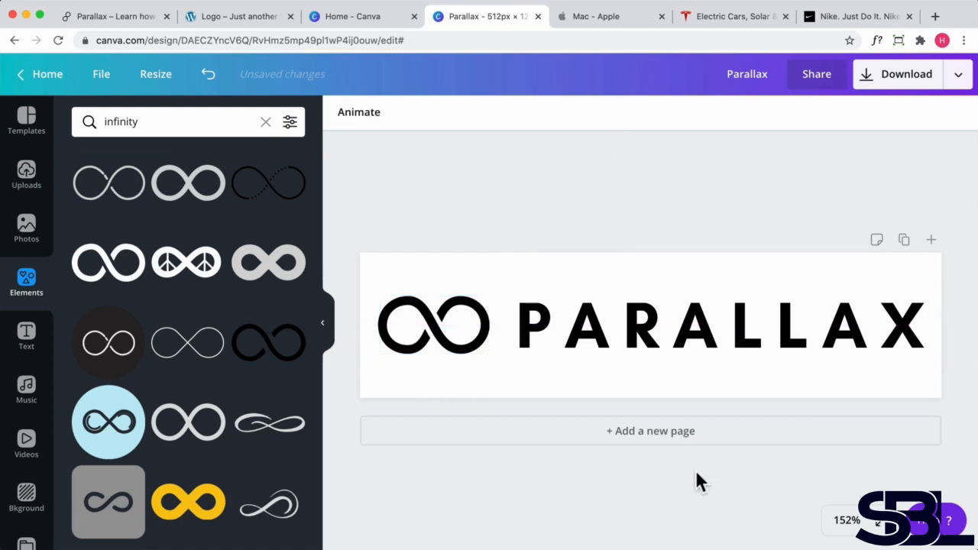
click(434, 329)
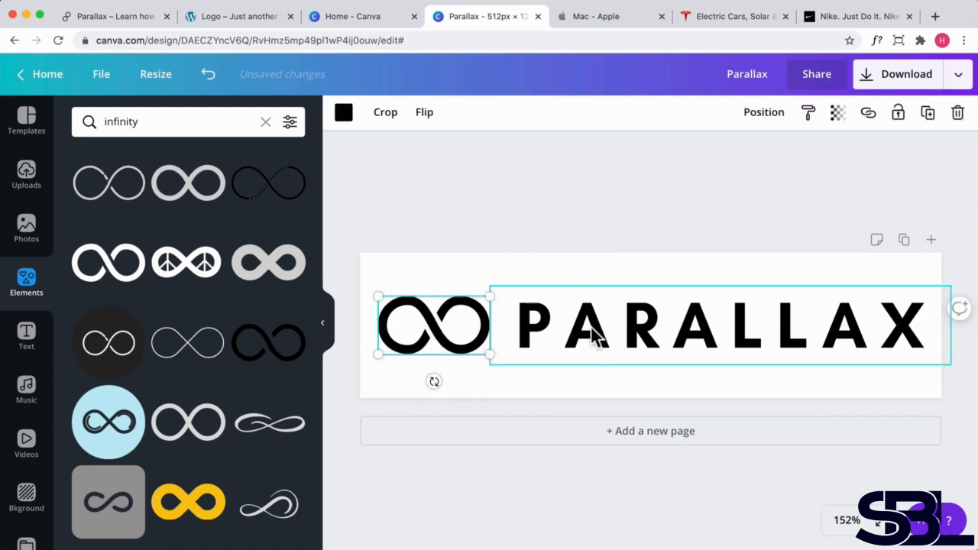
Download the black logo as a 512 × 128 px PNG with a transparent background
click(577, 227)
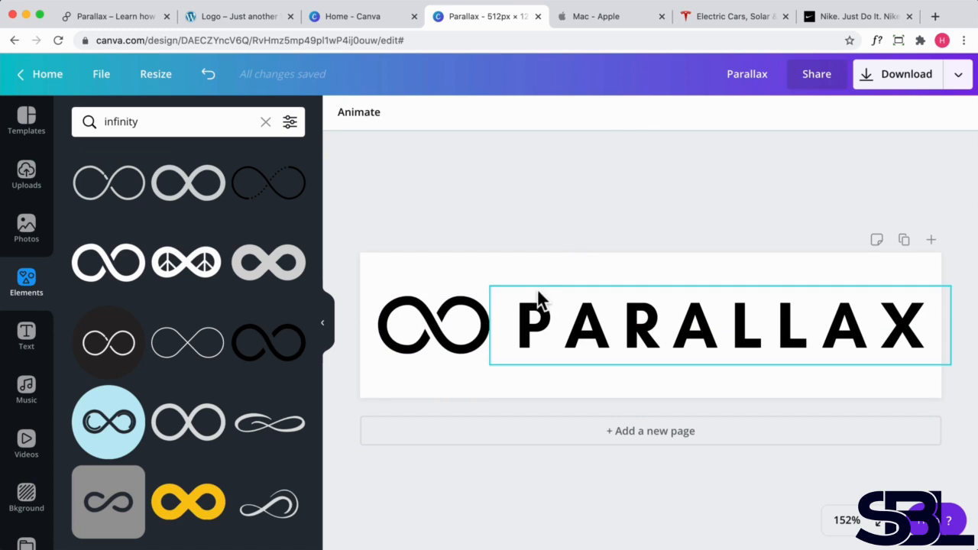
click(929, 78)
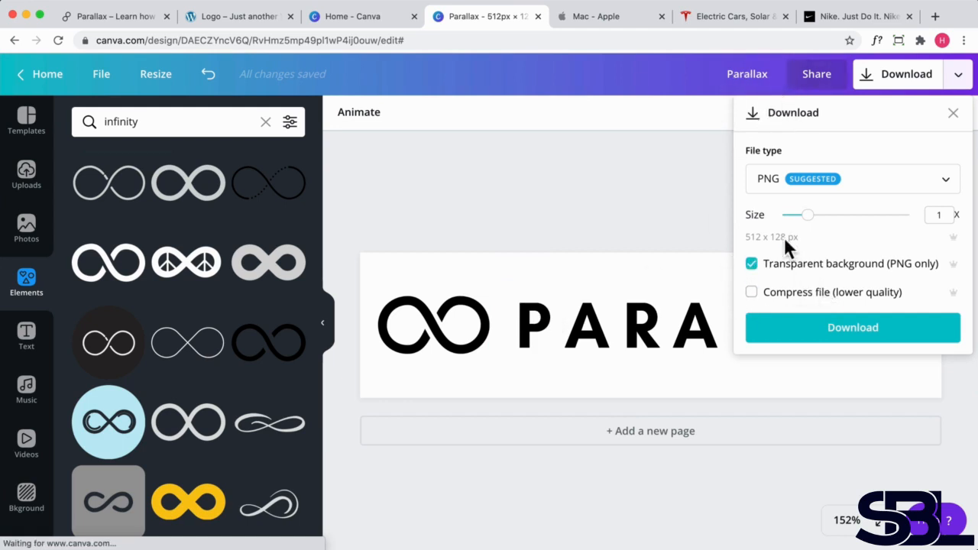
click(833, 334)
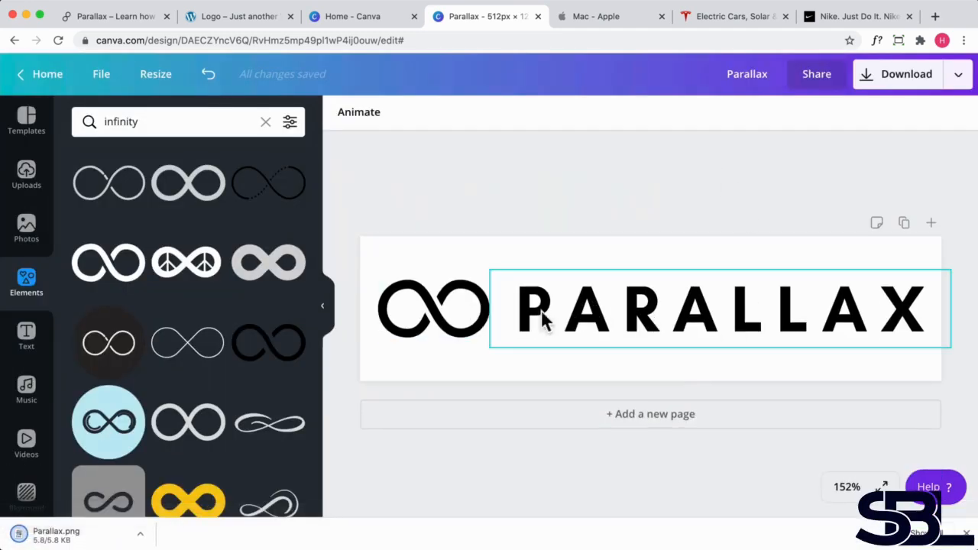
Recolour the infinity symbol and the PARALLAX text to white
click(451, 311)
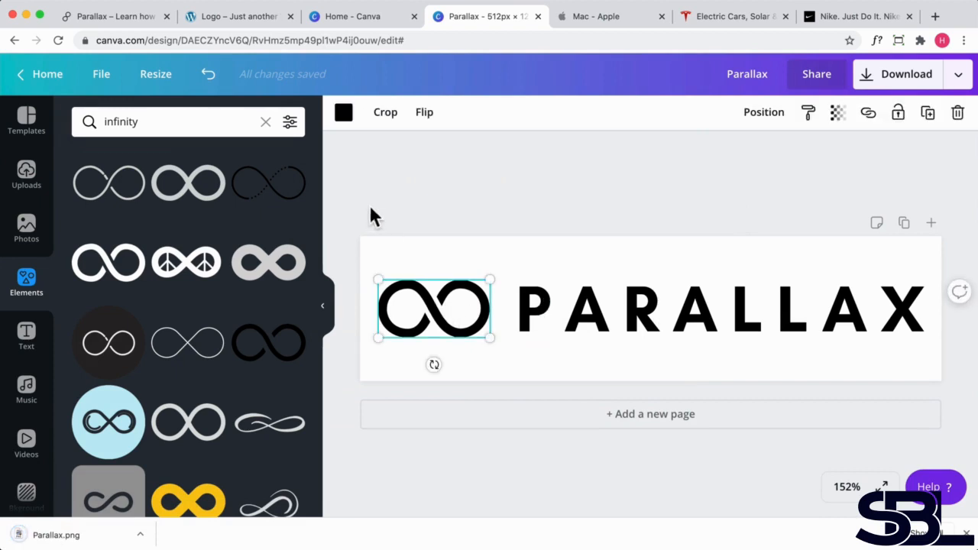
click(344, 118)
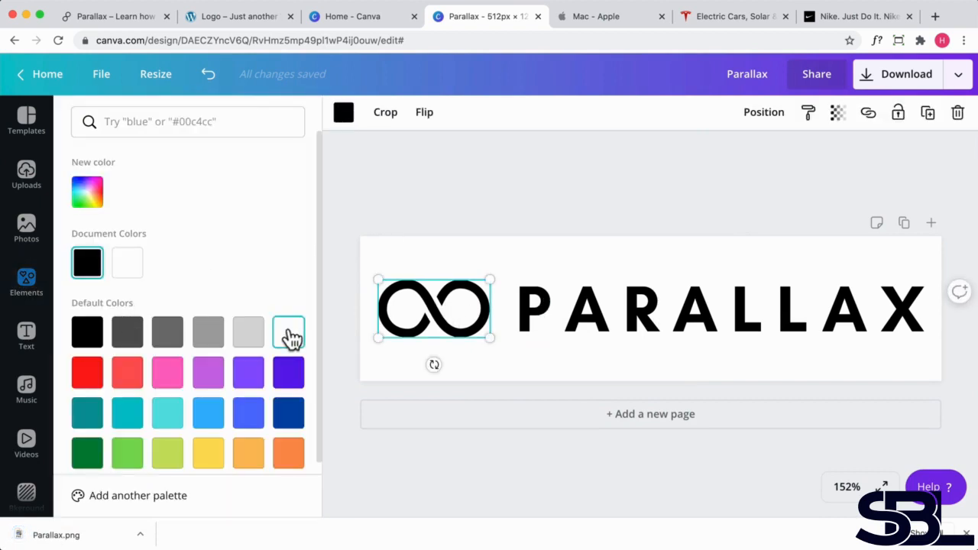
click(289, 331)
click(596, 319)
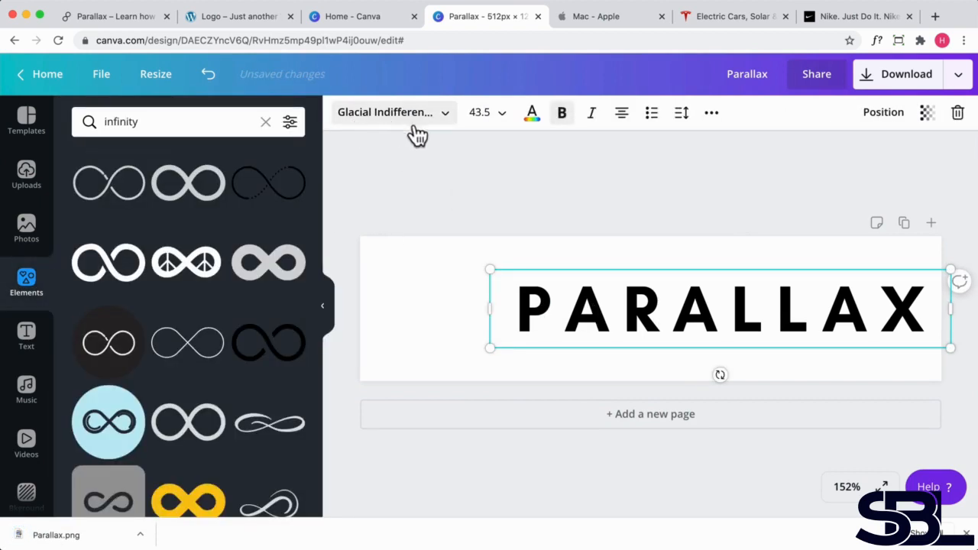
click(534, 120)
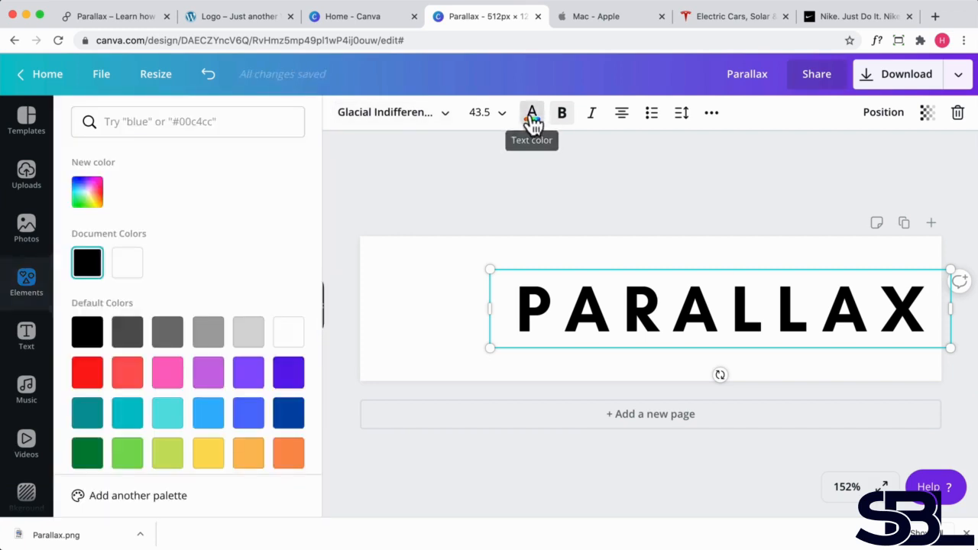
click(124, 269)
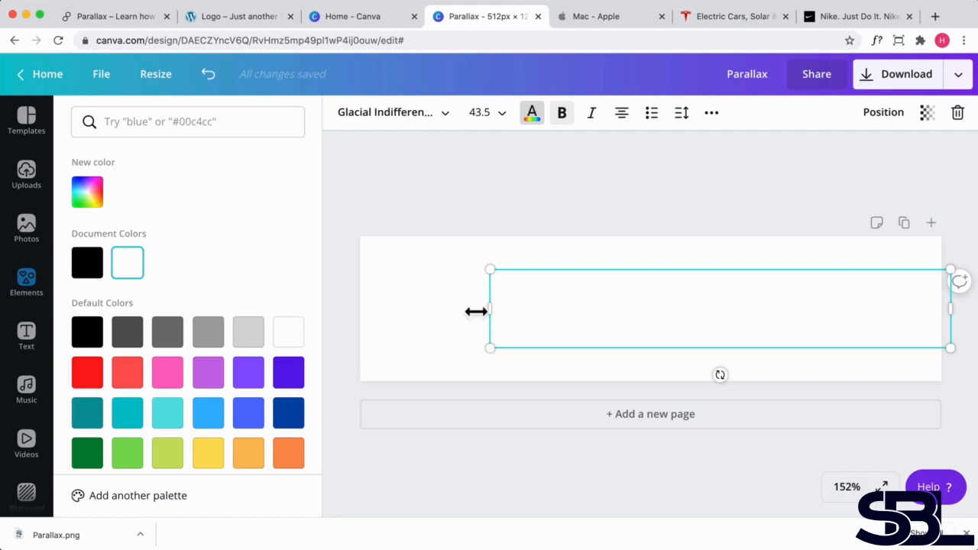
Download the white logo as a PNG with a transparent background and dismiss the saved-design message
click(923, 79)
click(763, 267)
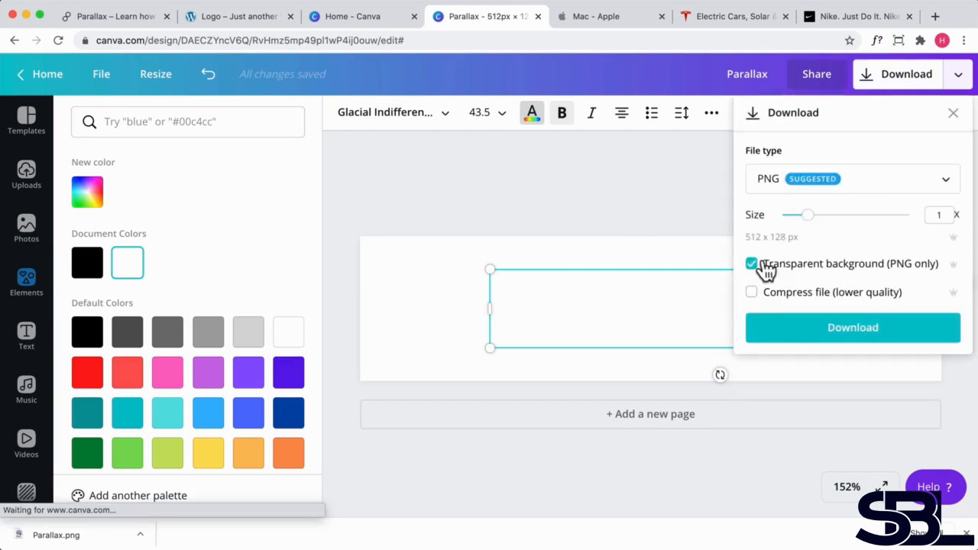
click(788, 339)
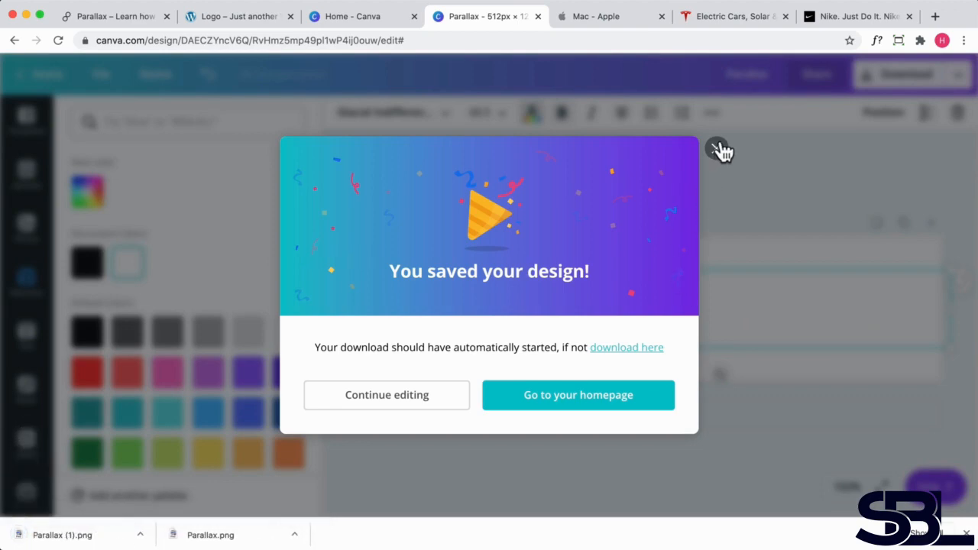
click(719, 149)
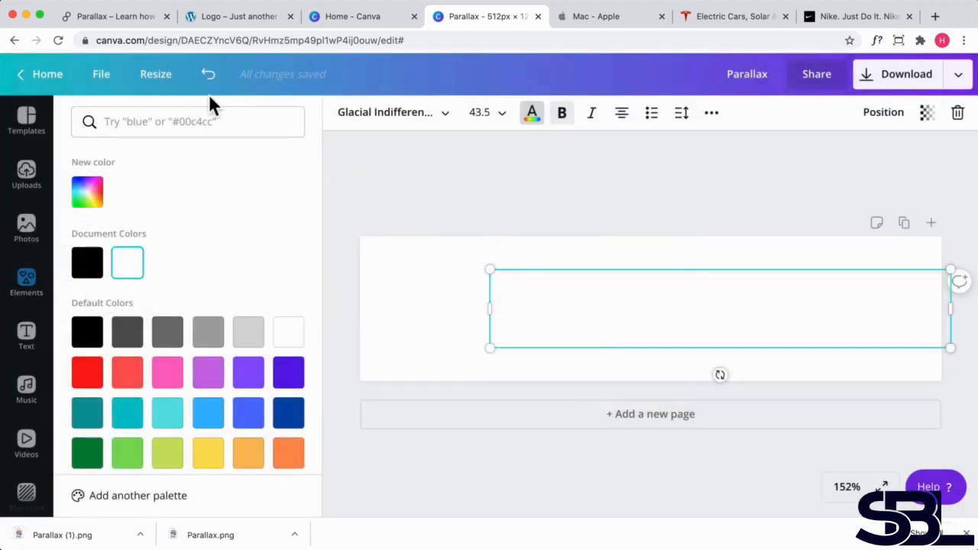
Switch to the WordPress site, open its customizer and set the Site Logo type to Logo Image under Site Logo & Tagline
click(229, 16)
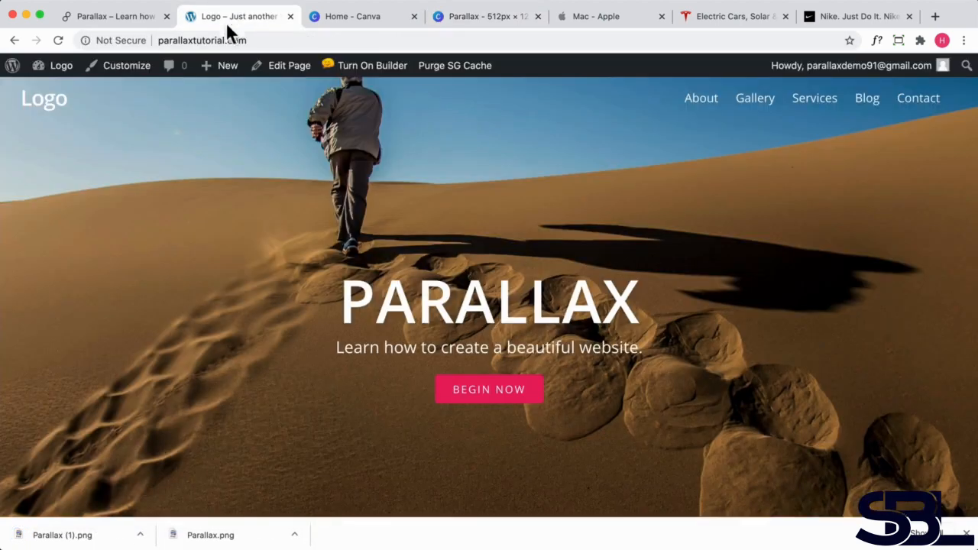
click(122, 67)
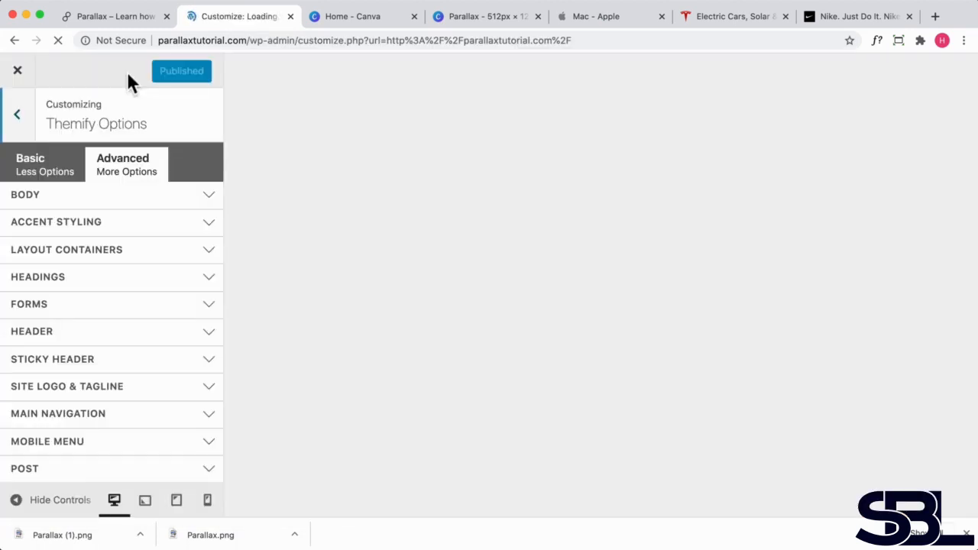
click(79, 385)
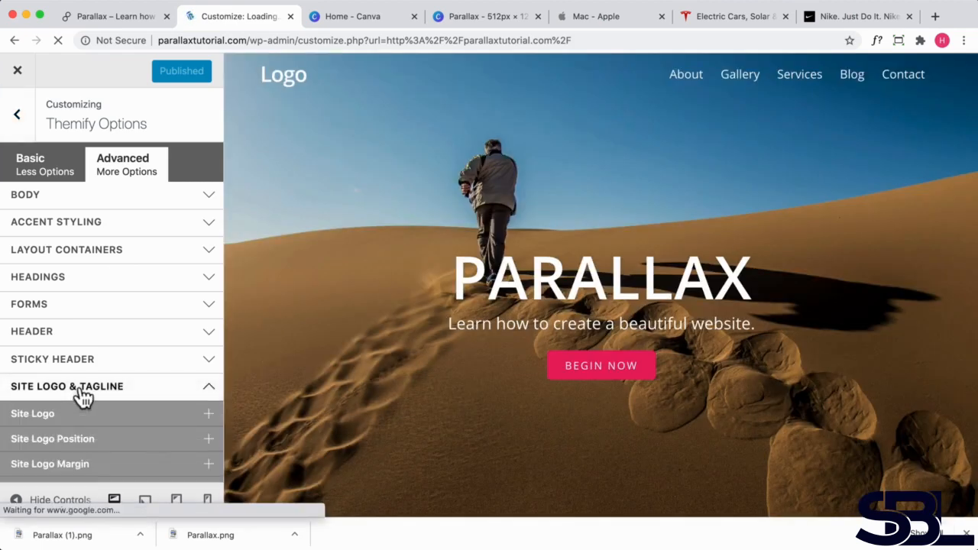
scroll(77, 368, down, 1)
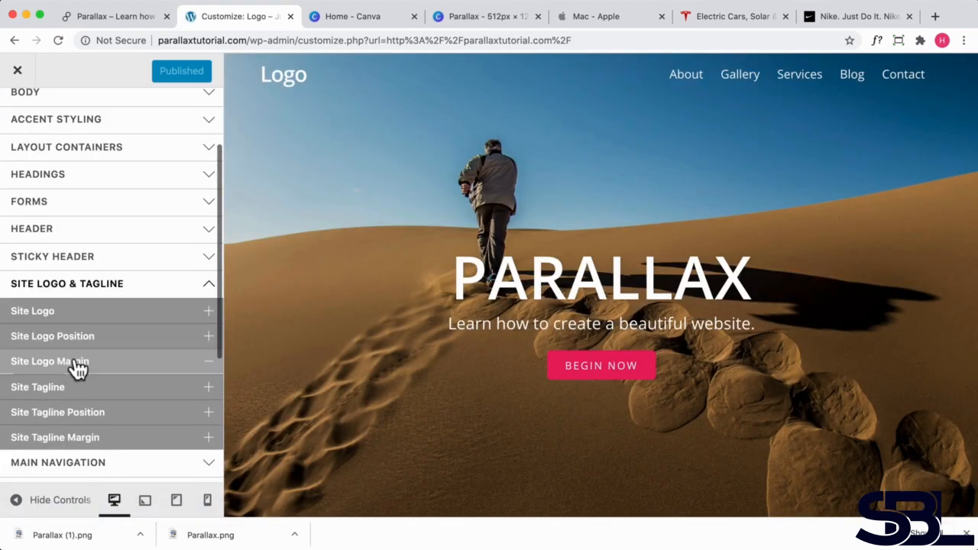
click(79, 365)
click(79, 322)
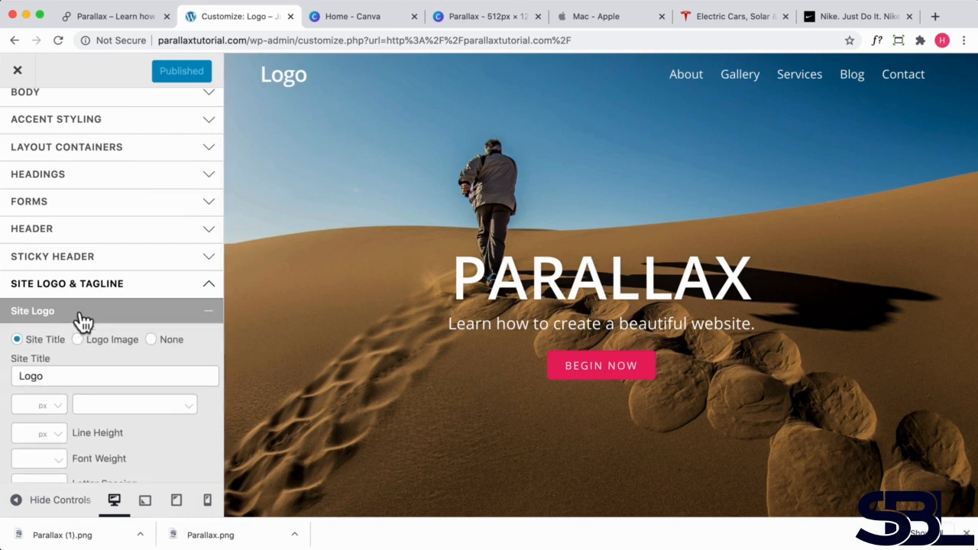
scroll(91, 305, down, 2)
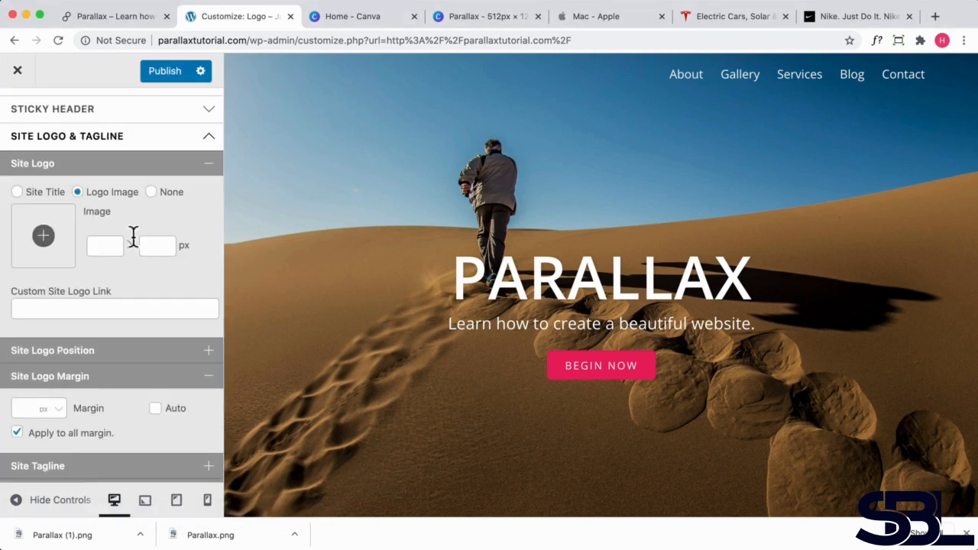
Upload Parallax.png and Parallax (1).png to the media library and insert the white logo as the site logo image
click(44, 236)
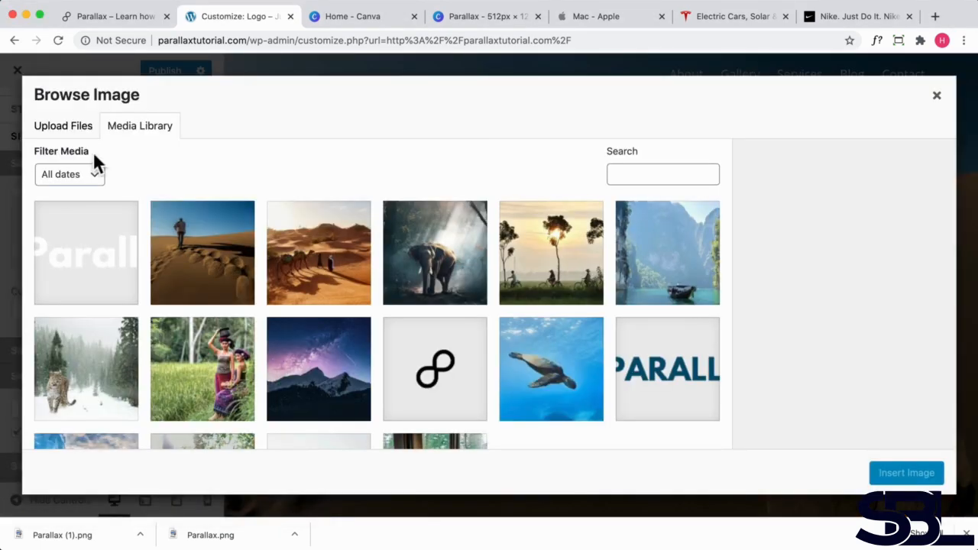
click(75, 129)
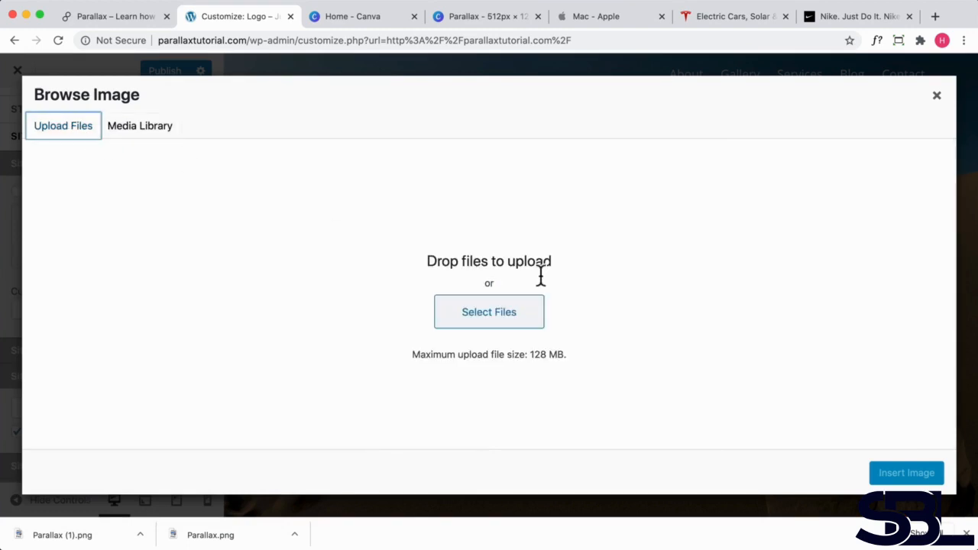
click(516, 317)
drag(531, 259, 401, 181)
click(774, 519)
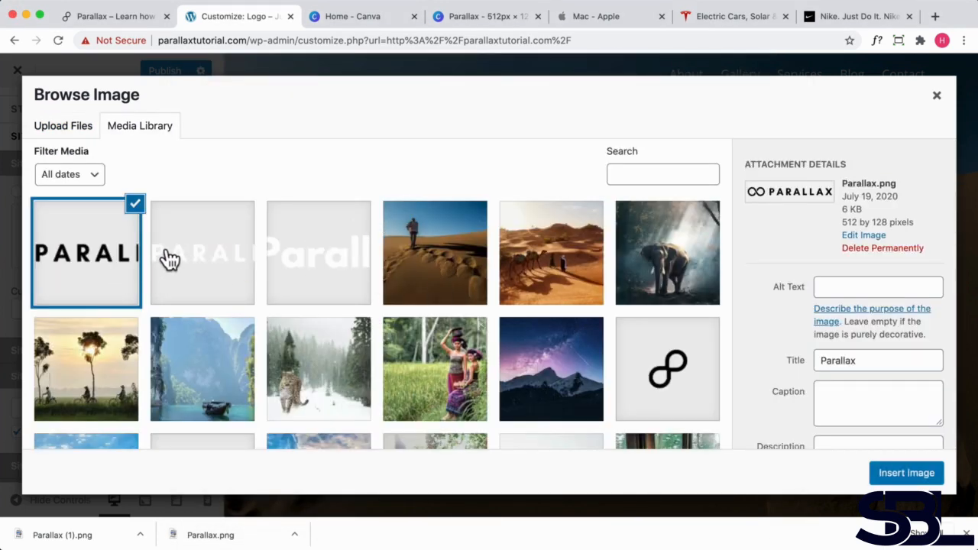
click(177, 247)
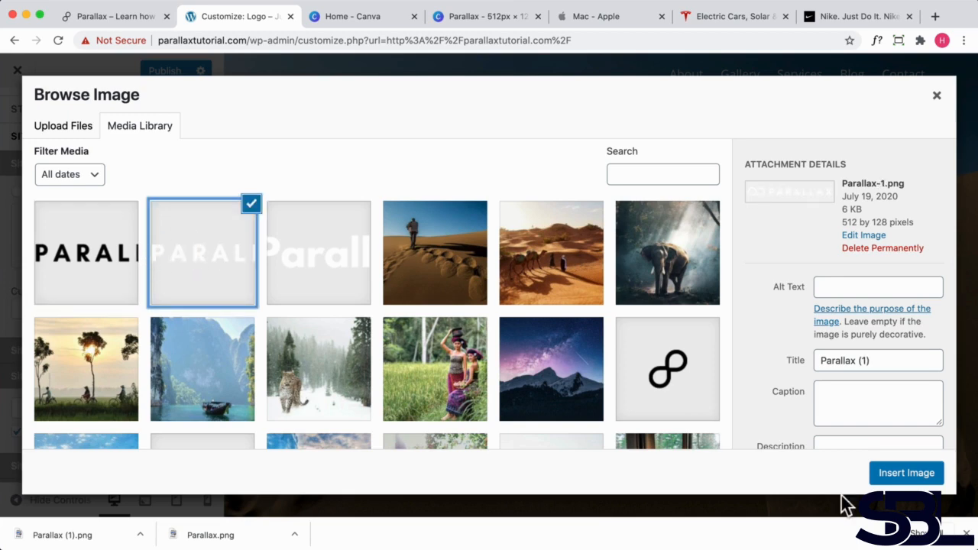
click(887, 476)
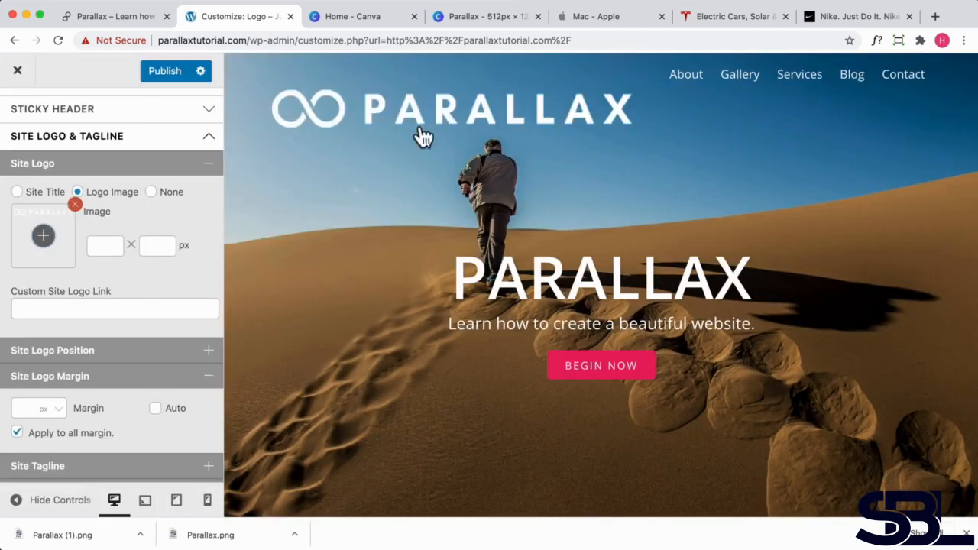
Try a logo image width of 128 px and clear the value again
click(99, 245)
text(128)
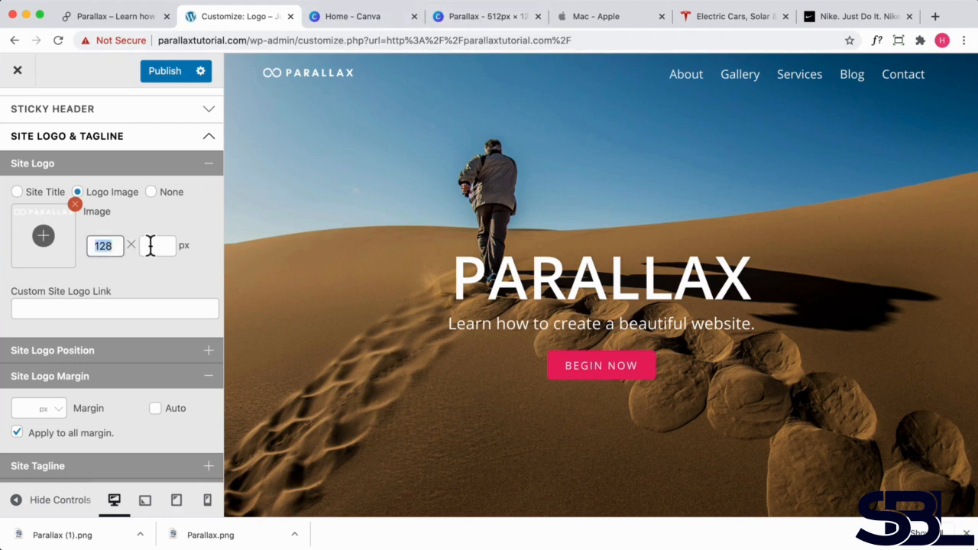
key(BackSpace)
Try site logo image heights of 48 and 42 px, and set the height to 38 px with the width left empty
click(150, 245)
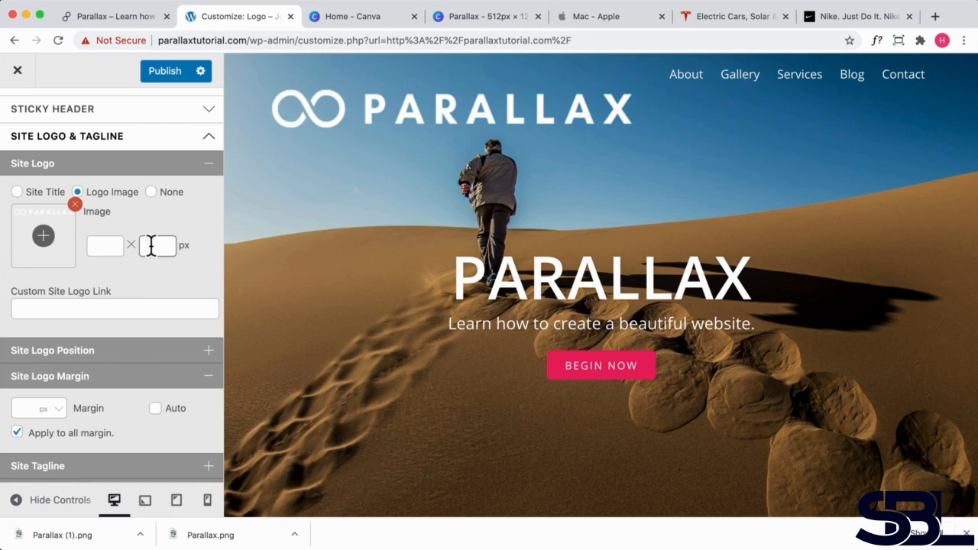
text(48)
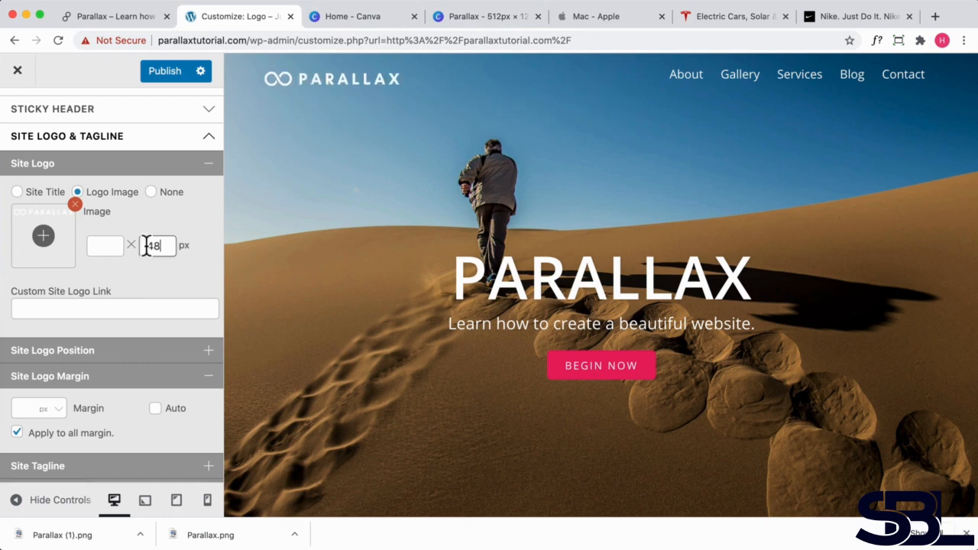
key(BackSpace)
text(2)
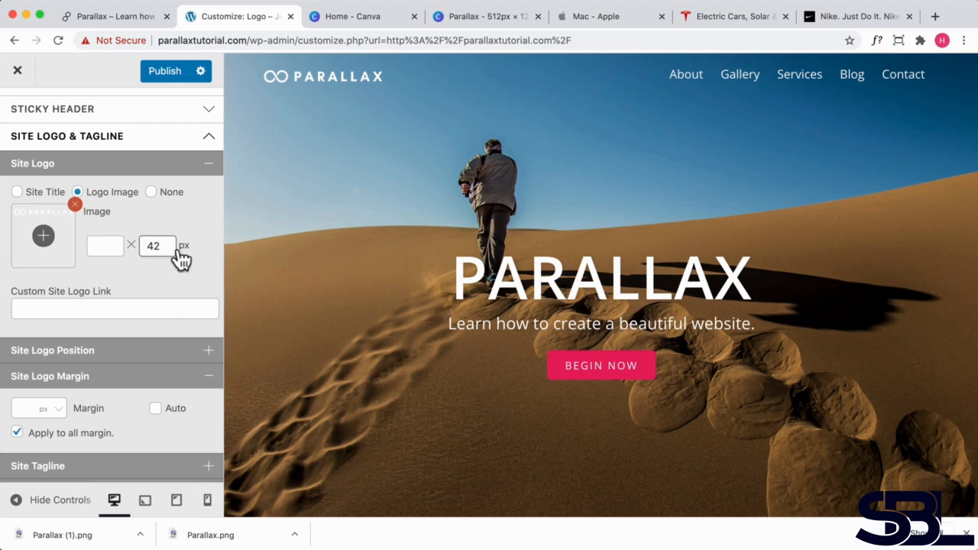
key(BackSpace)
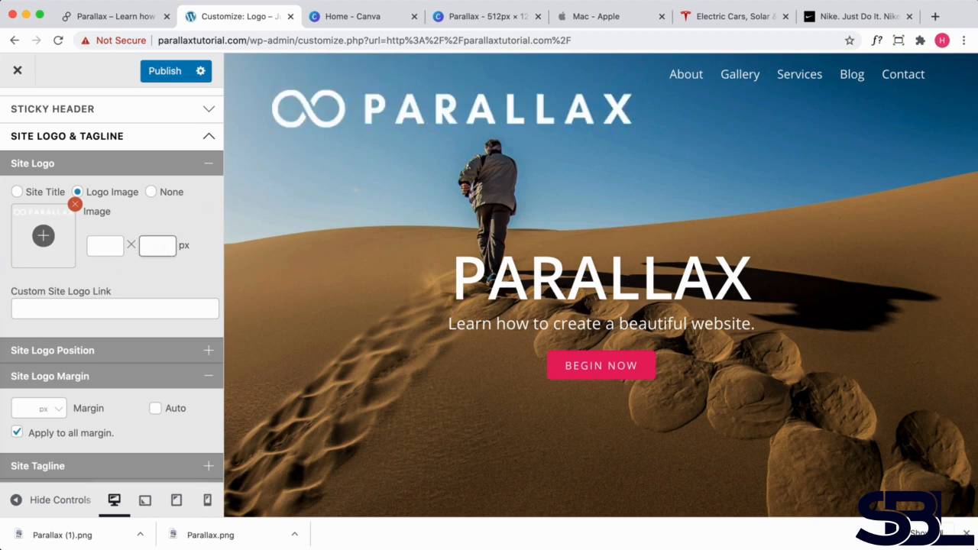
text(38)
scroll(547, 189, down, 1)
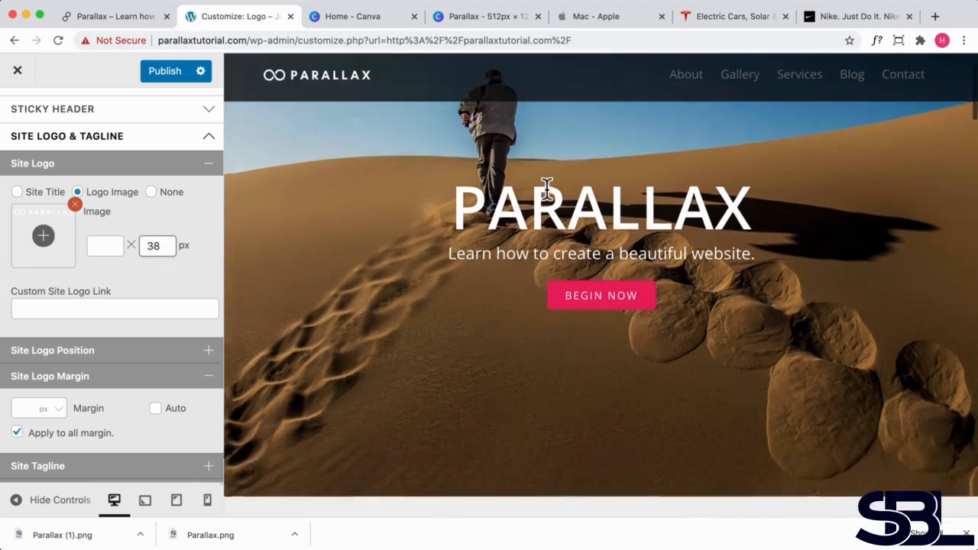
scroll(546, 190, up, 1)
Stop applying one value to all sides in the Site Logo Margin settings so each side has its own margin
scroll(113, 298, down, 2)
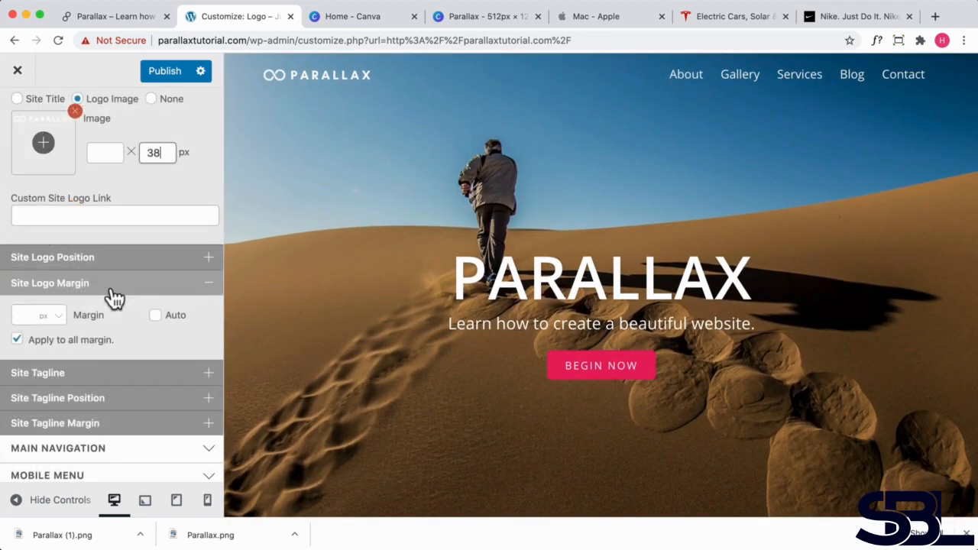
click(76, 291)
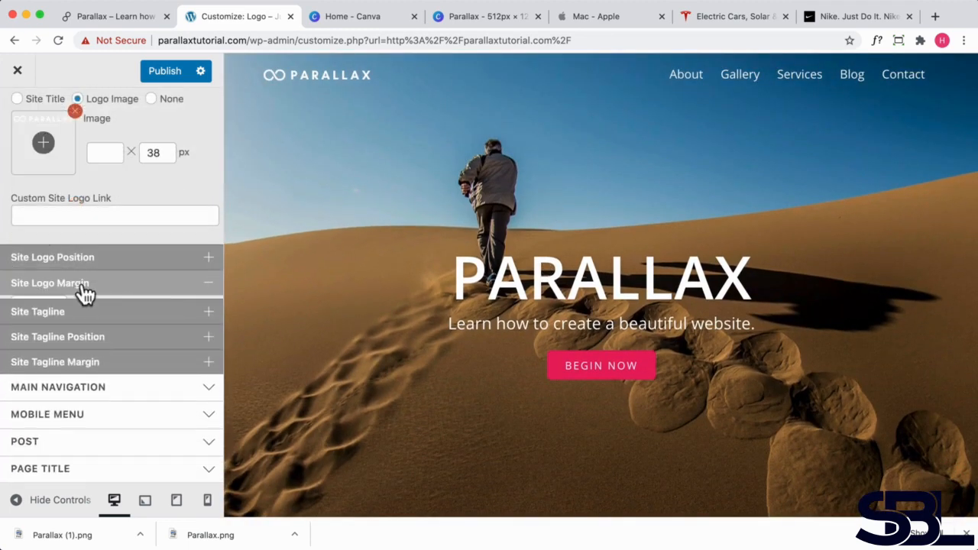
click(81, 291)
click(17, 340)
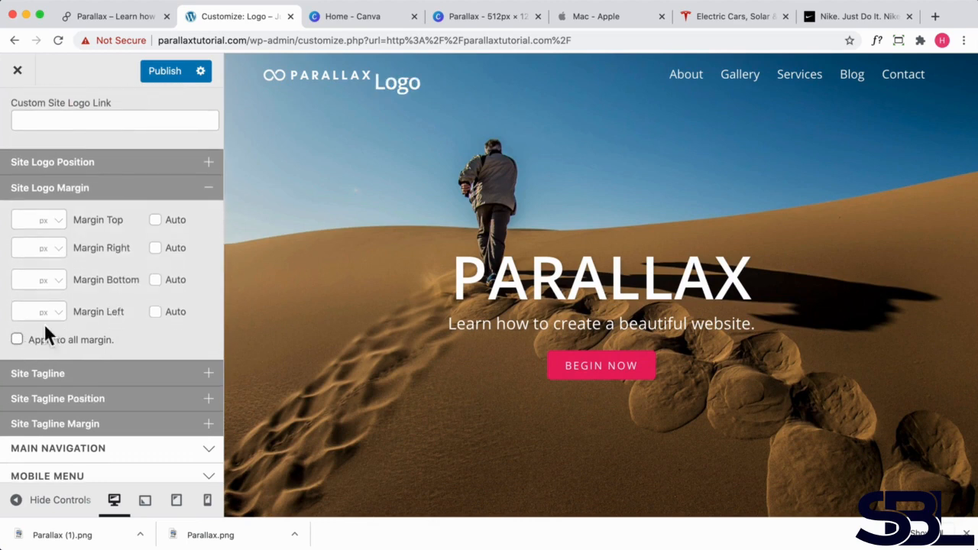
Try site logo top margins of -10, 3 and 5 px, and set the top margin to 10 px
click(27, 232)
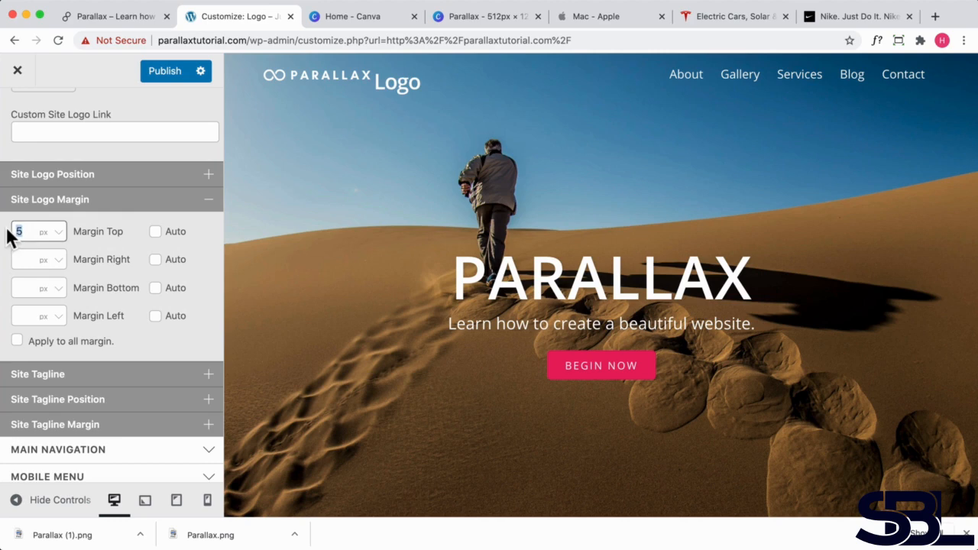
text(-10)
key(BackSpace)
key(BackSpace)
key(BackSpace)
text(3)
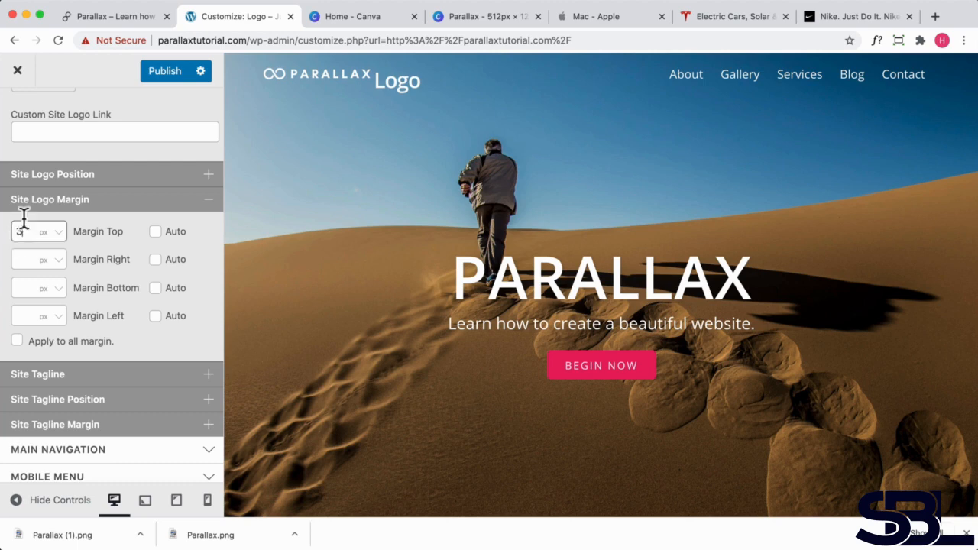
scroll(511, 186, down, 3)
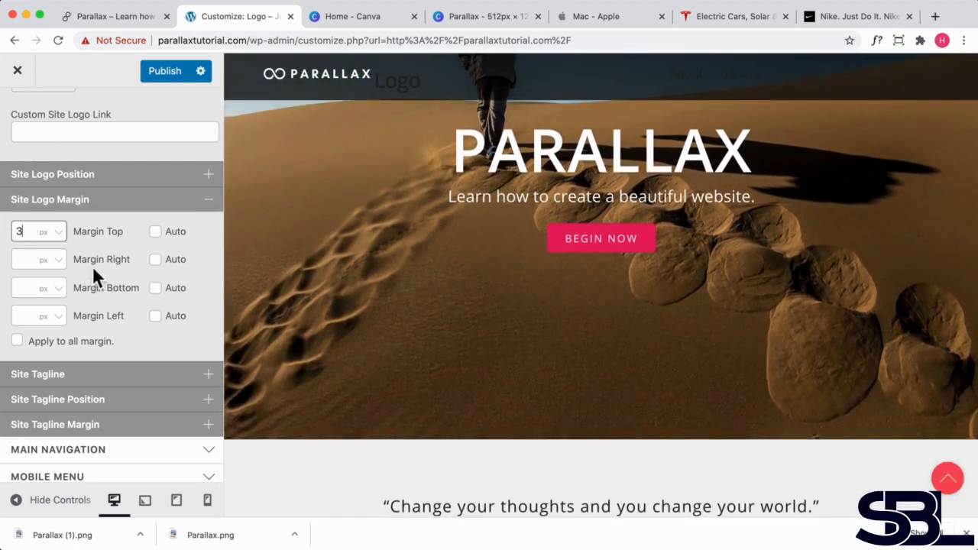
key(BackSpace)
text(5)
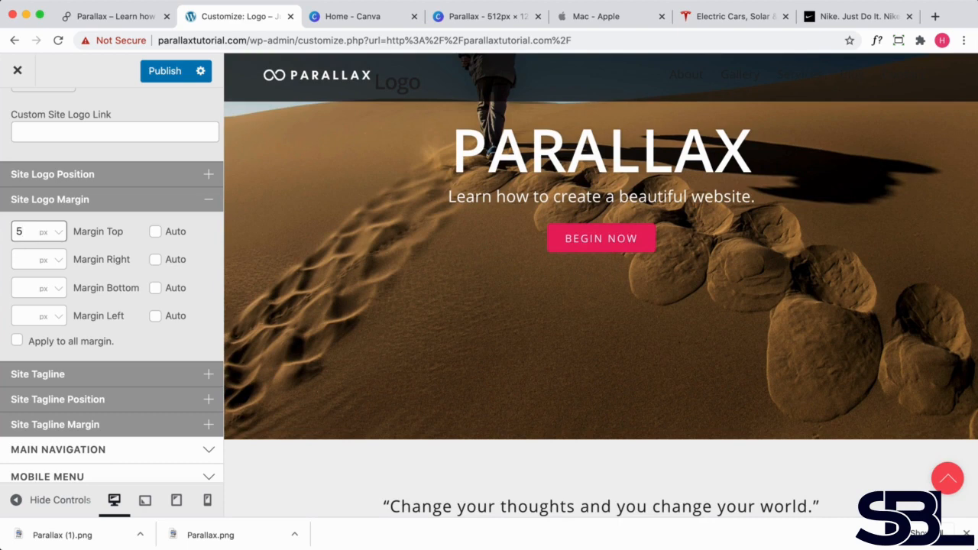
text(10)
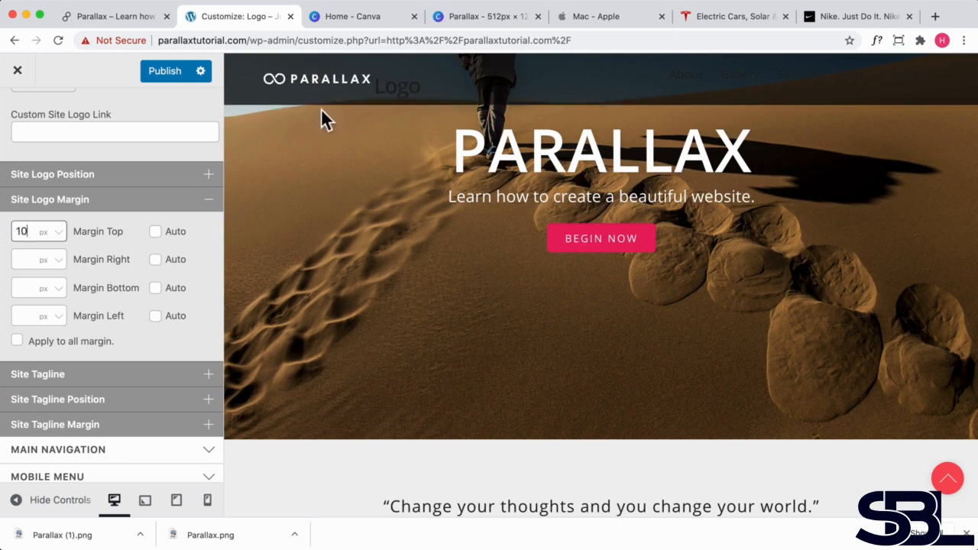
Set the site logo image height to 32 px
scroll(197, 213, up, 4)
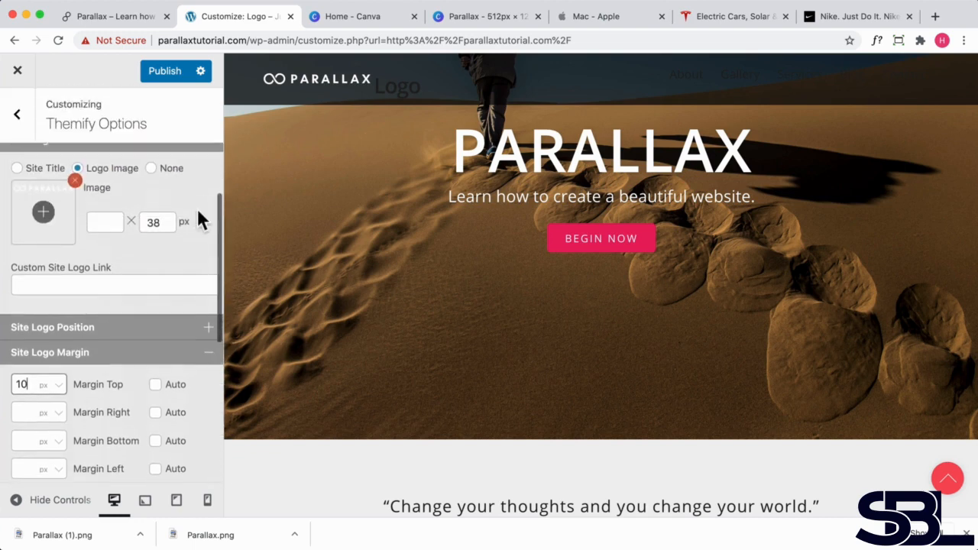
scroll(197, 220, up, 1)
click(162, 243)
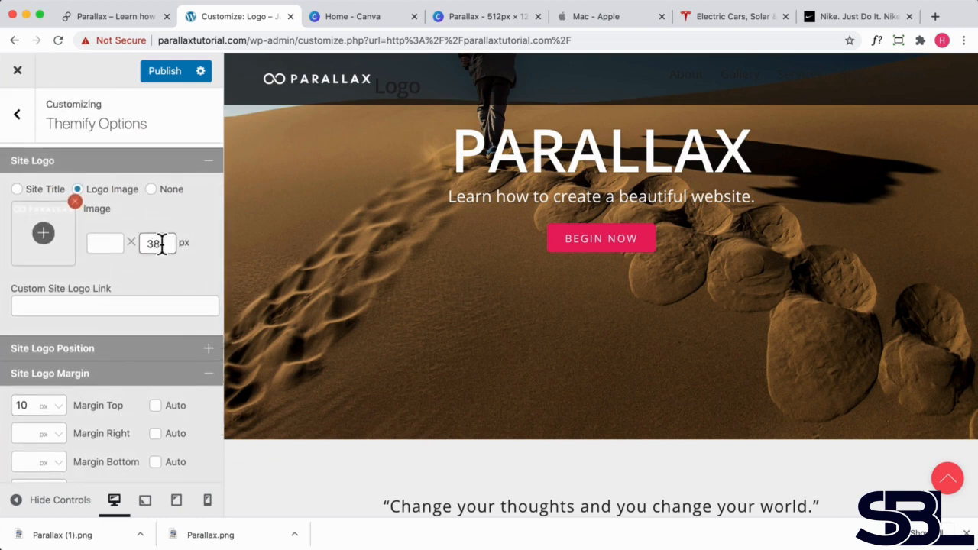
key(BackSpace)
text(2)
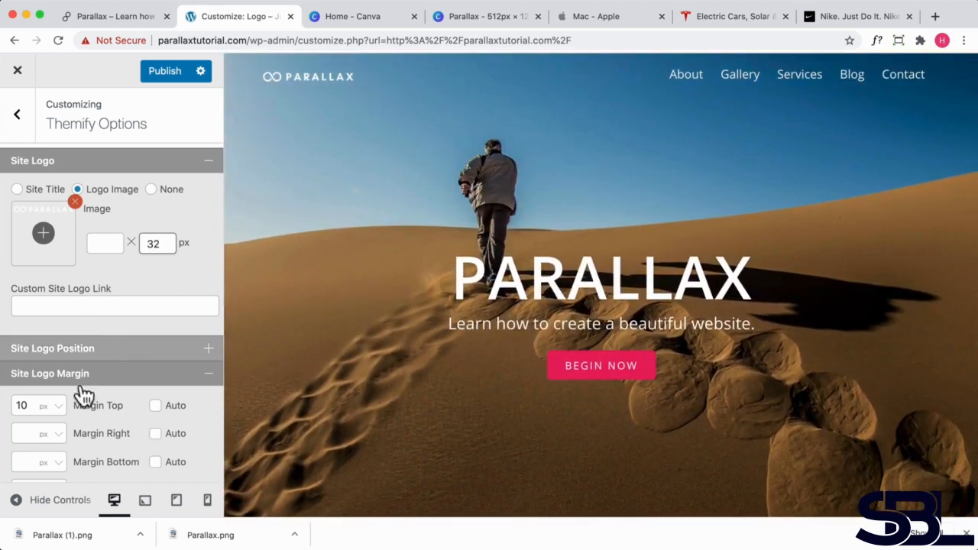
Check the resized logo over the page sections in the preview and publish the customizer changes
scroll(439, 347, down, 3)
scroll(439, 347, up, 3)
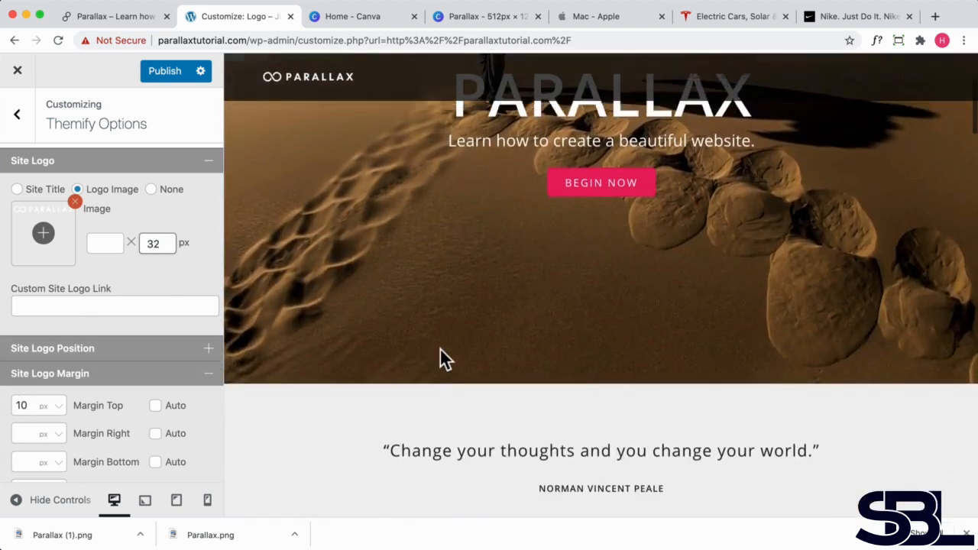
scroll(440, 348, down, 5)
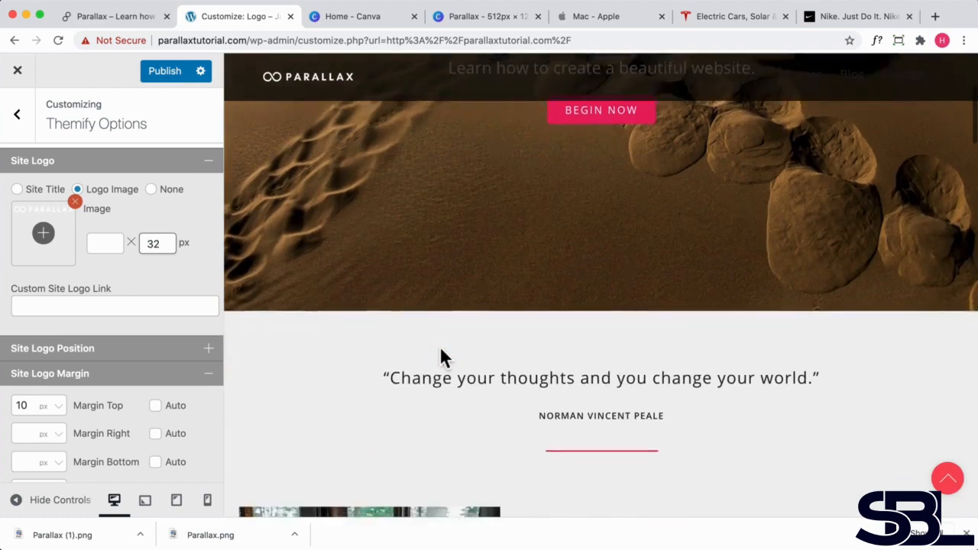
scroll(439, 346, up, 2)
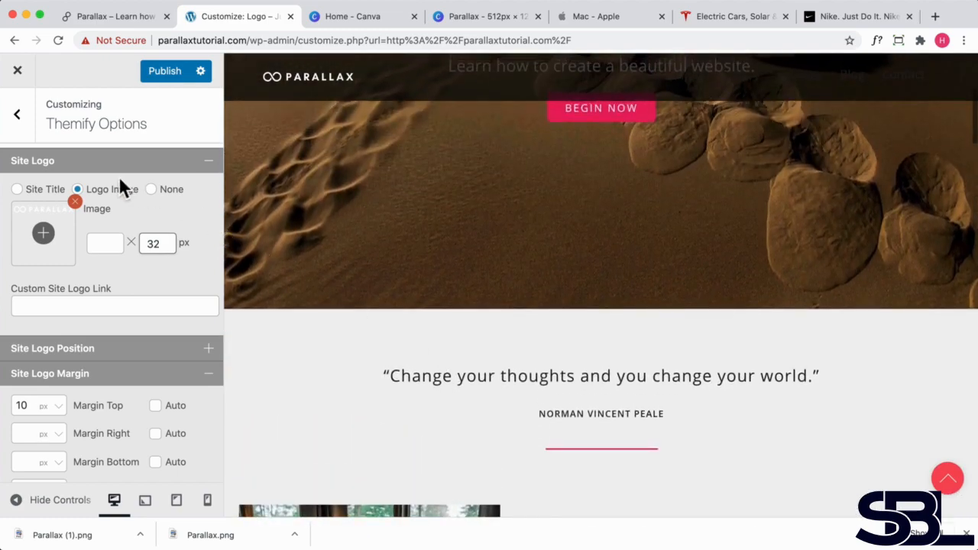
click(164, 73)
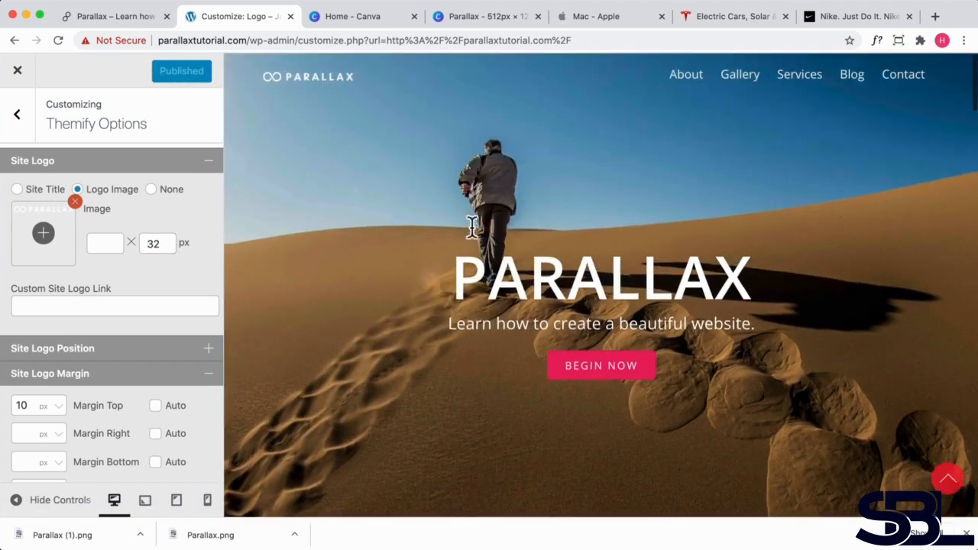
scroll(471, 226, down, 5)
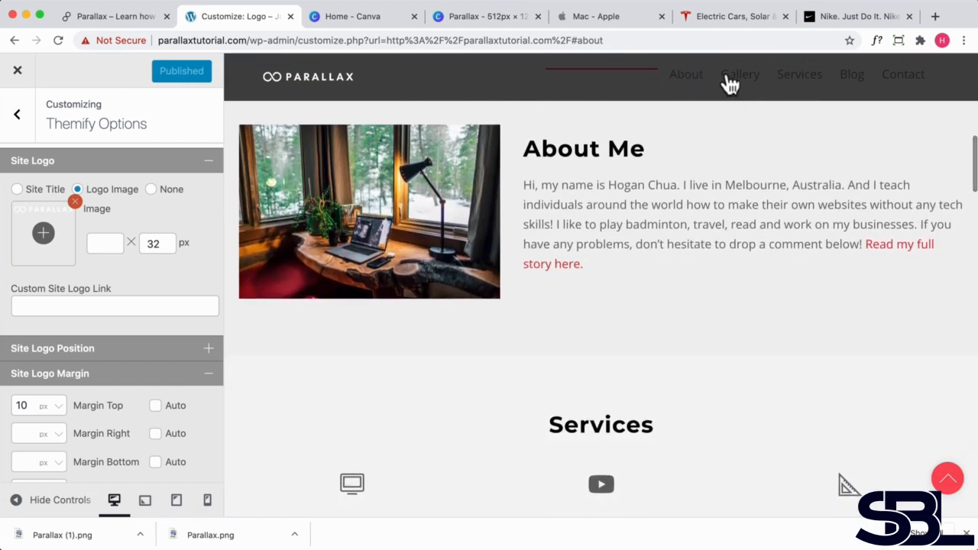
Collapse the Site Logo and Site Logo Margin settings and open the Sticky Header Wrap options
click(209, 164)
click(201, 212)
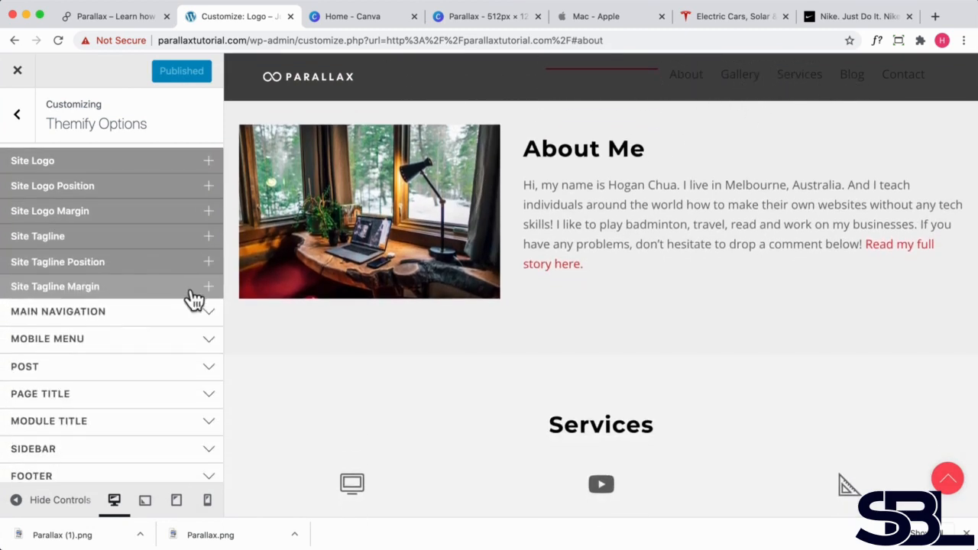
scroll(146, 328, up, 5)
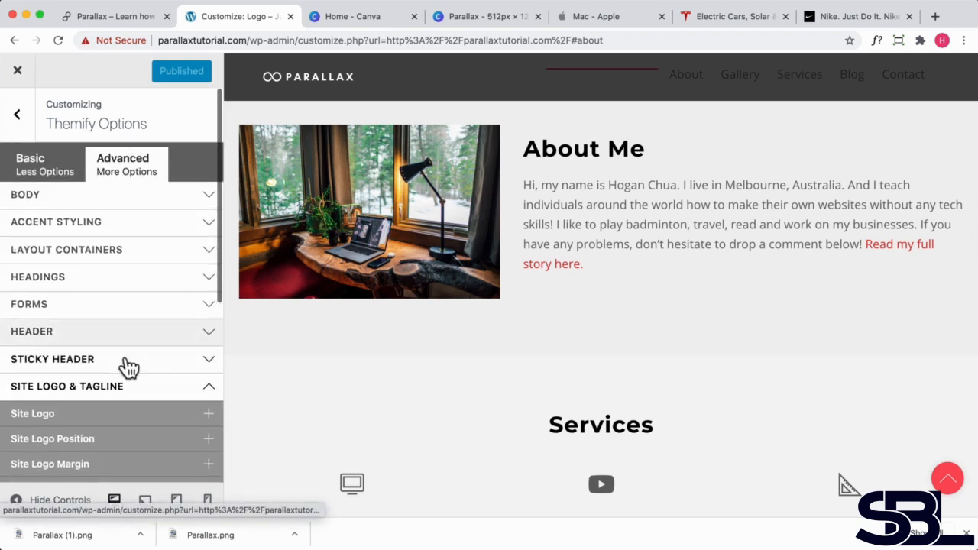
click(126, 367)
scroll(126, 367, down, 2)
click(109, 304)
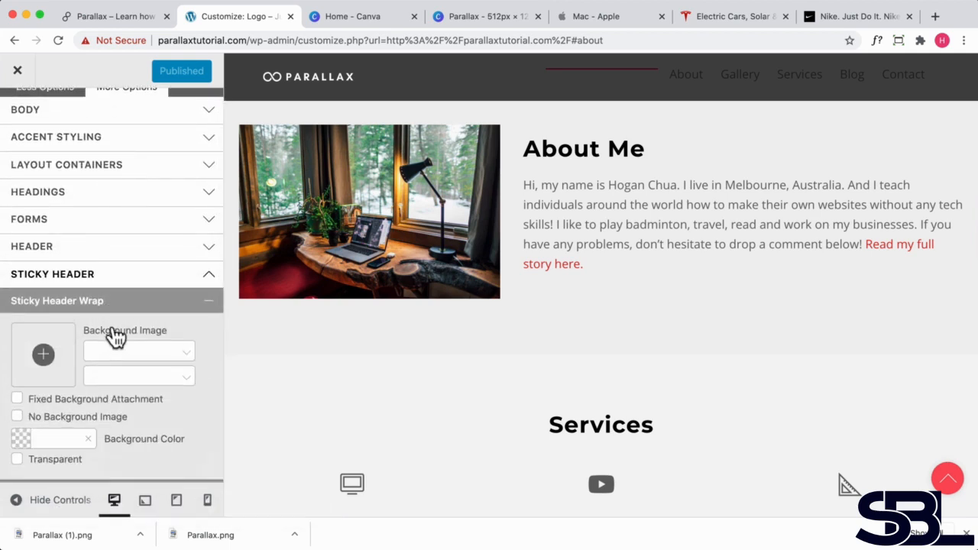
Set the sticky header wrap's background color to white (#ffffff) and check it in the page preview
scroll(111, 343, down, 2)
click(23, 357)
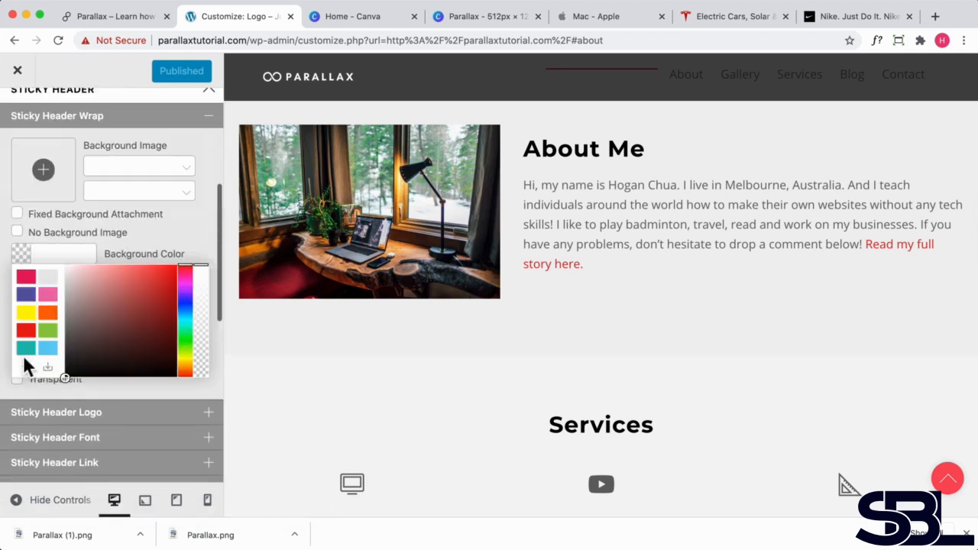
click(67, 272)
drag(49, 259, 49, 260)
scroll(640, 292, down, 5)
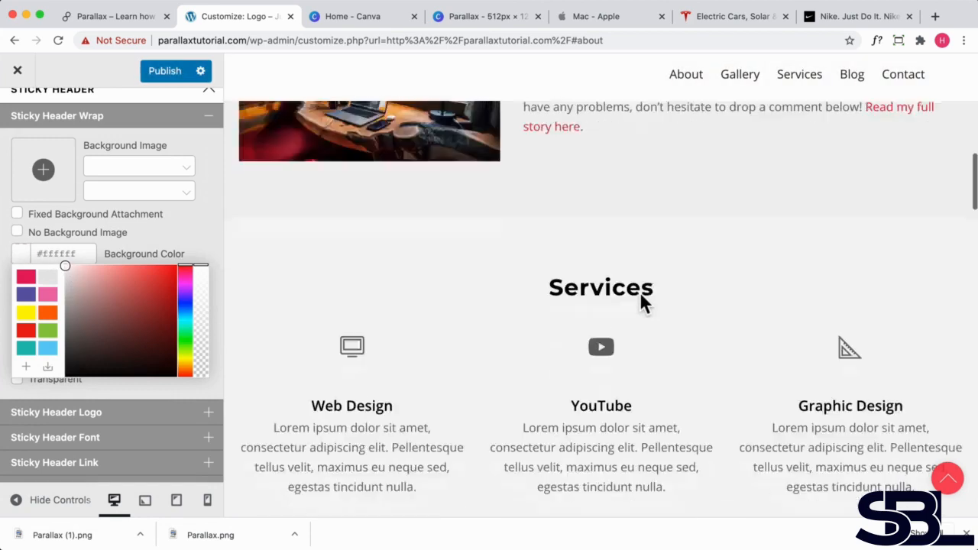
scroll(643, 295, down, 6)
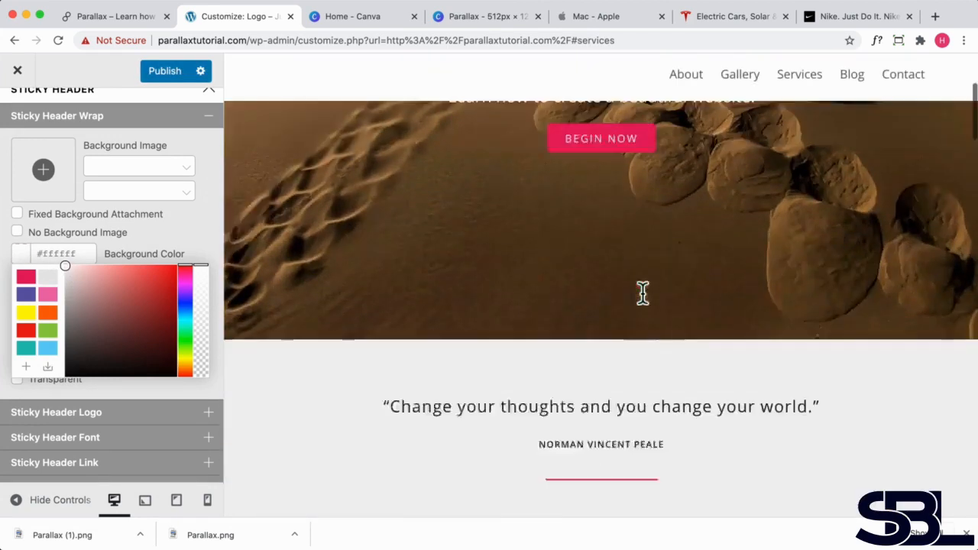
click(188, 243)
scroll(533, 241, up, 4)
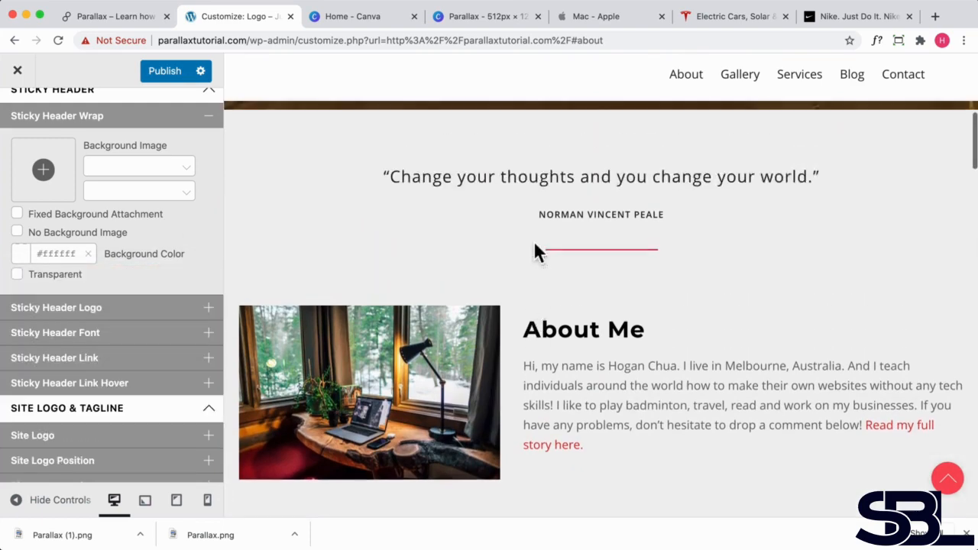
scroll(533, 253, down, 5)
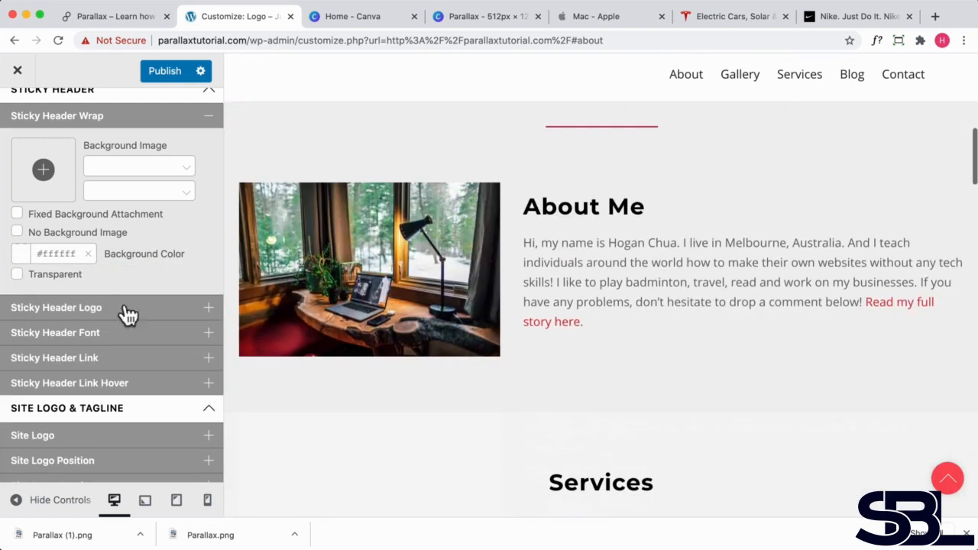
Insert the black Parallax.png as the sticky header logo with a height of 32 px and publish the changes
click(65, 313)
click(46, 367)
click(64, 273)
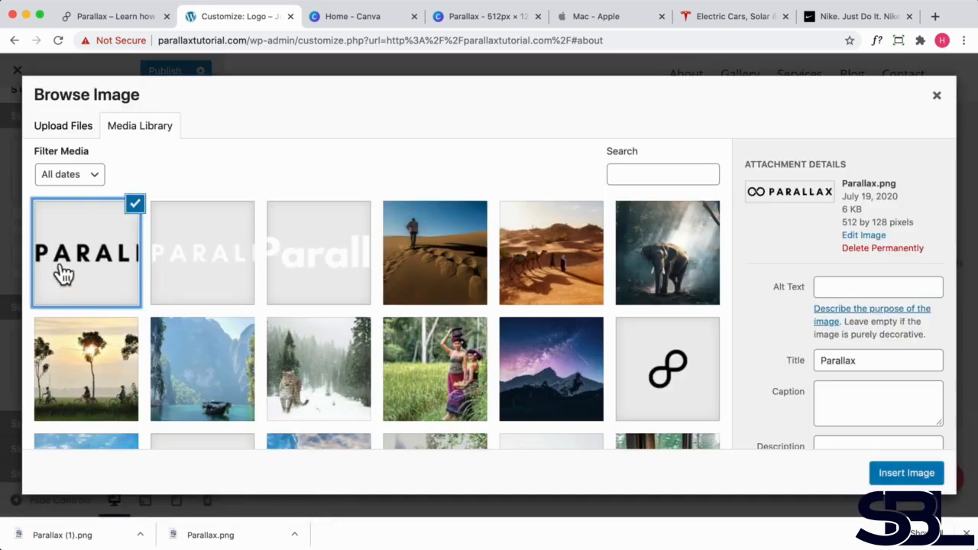
click(910, 473)
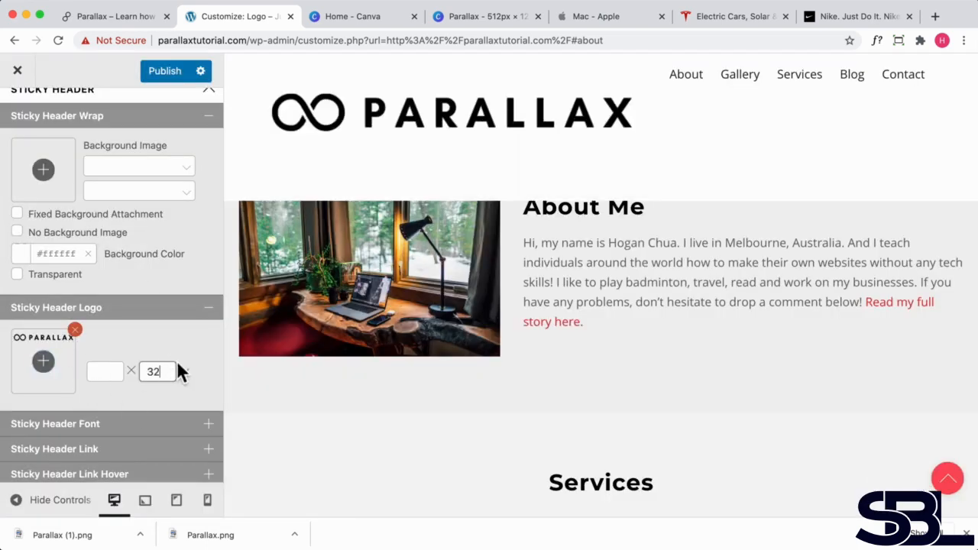
scroll(202, 348, down, 2)
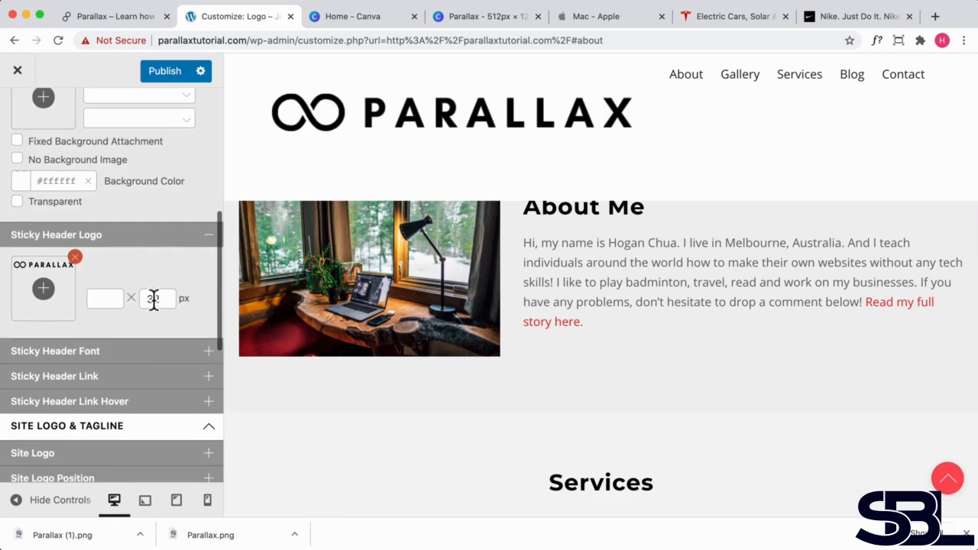
click(167, 72)
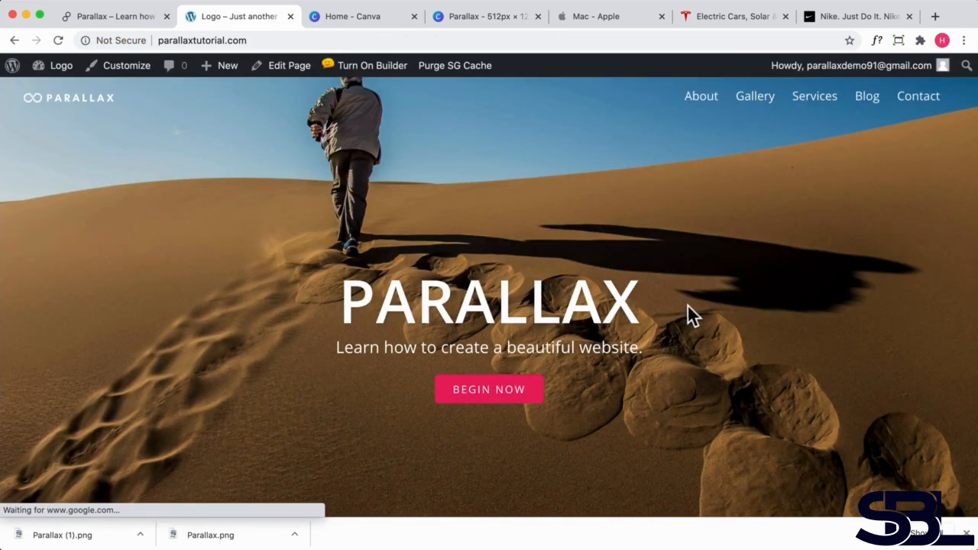
Examine the header logo, menu and background on the live home page, both at the hero image and over the sections further down
scroll(690, 309, down, 10)
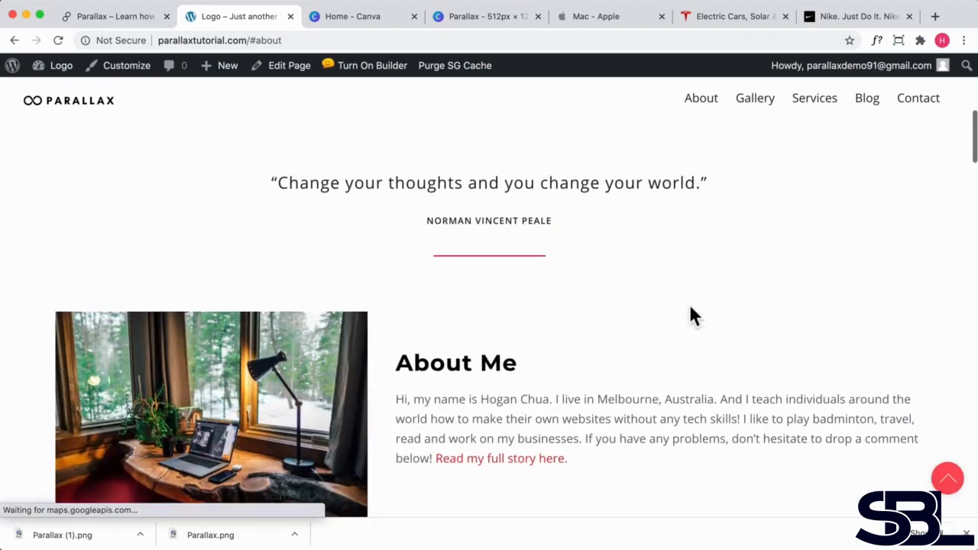
scroll(690, 310, up, 8)
scroll(690, 310, down, 15)
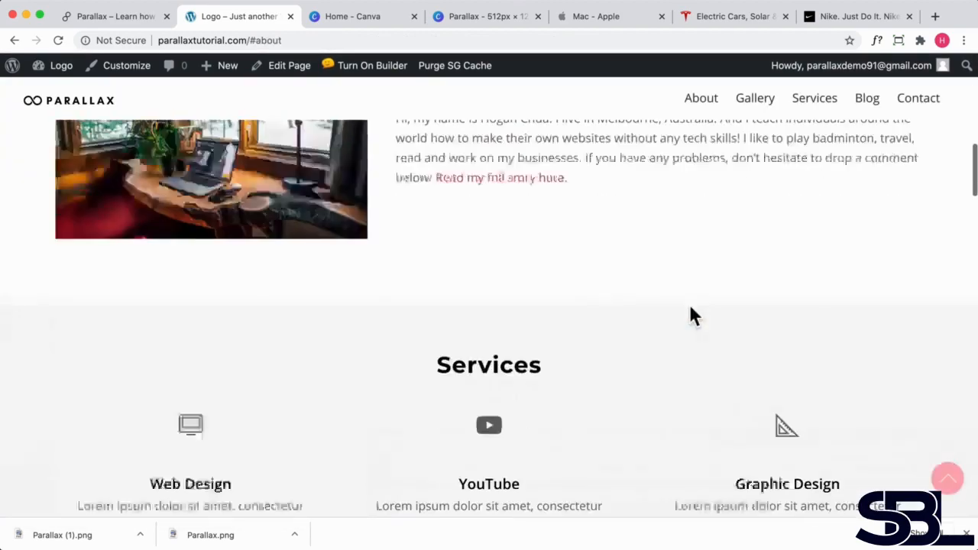
scroll(690, 313, down, 4)
scroll(690, 313, up, 15)
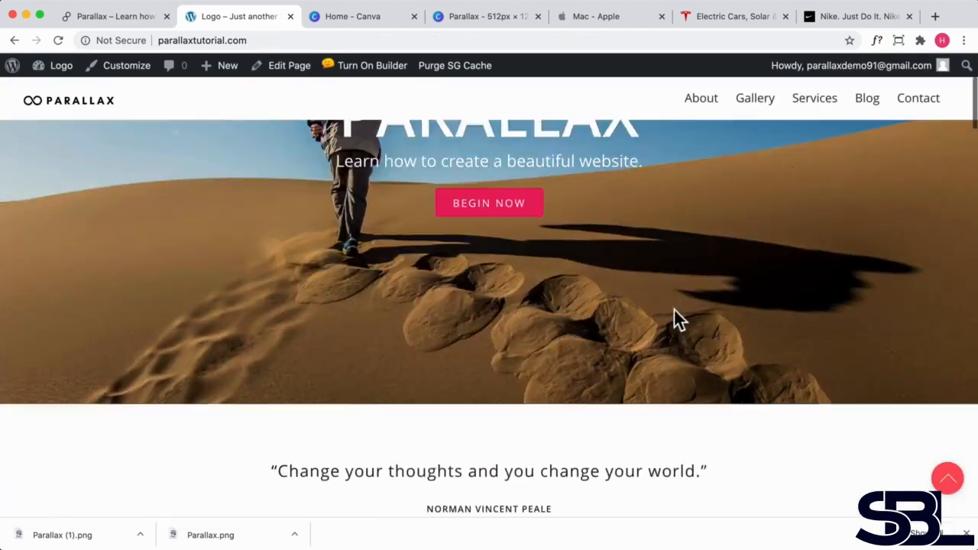
scroll(83, 112, down, 3)
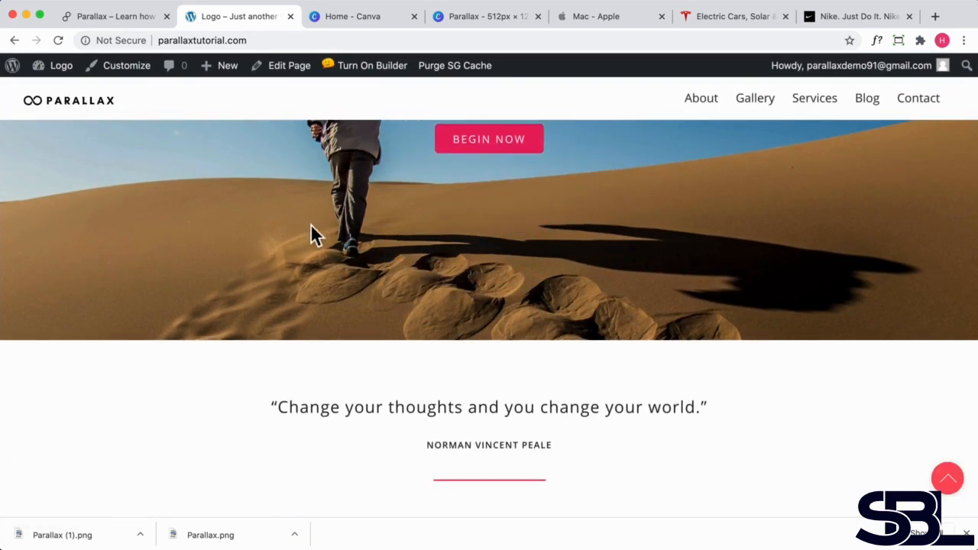
scroll(433, 231, down, 5)
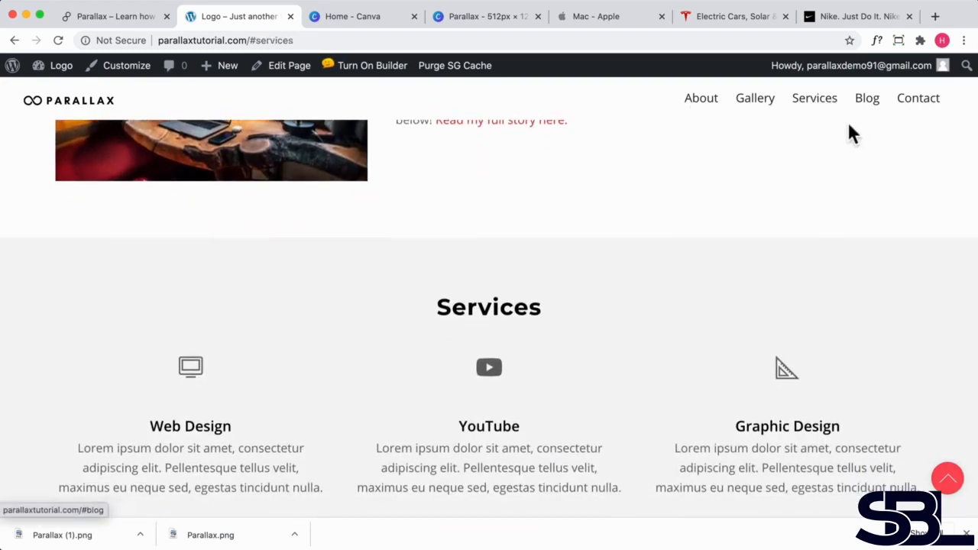
scroll(853, 134, up, 10)
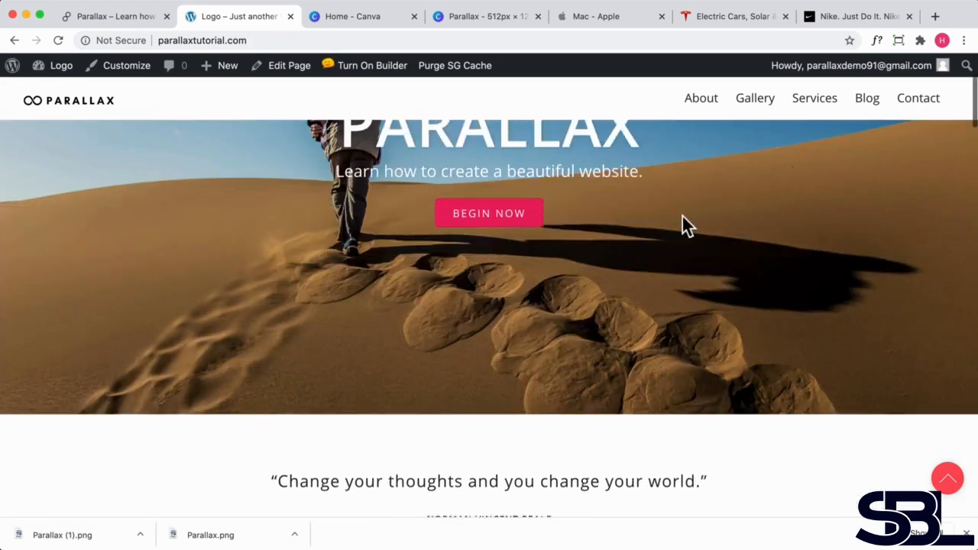
scroll(682, 214, up, 3)
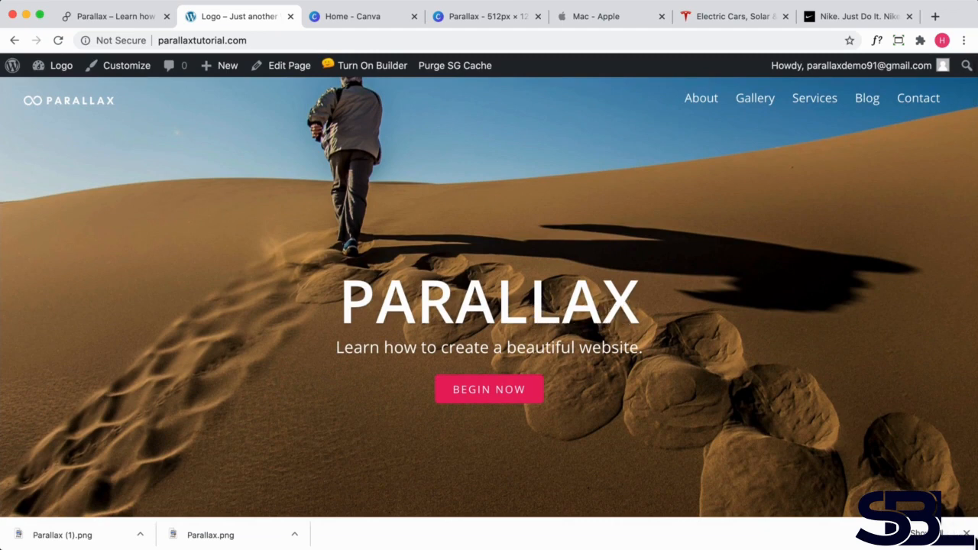
Reopen the site in the Customizer and set the body font to the Google font Montserrat
click(966, 534)
drag(622, 303, 317, 301)
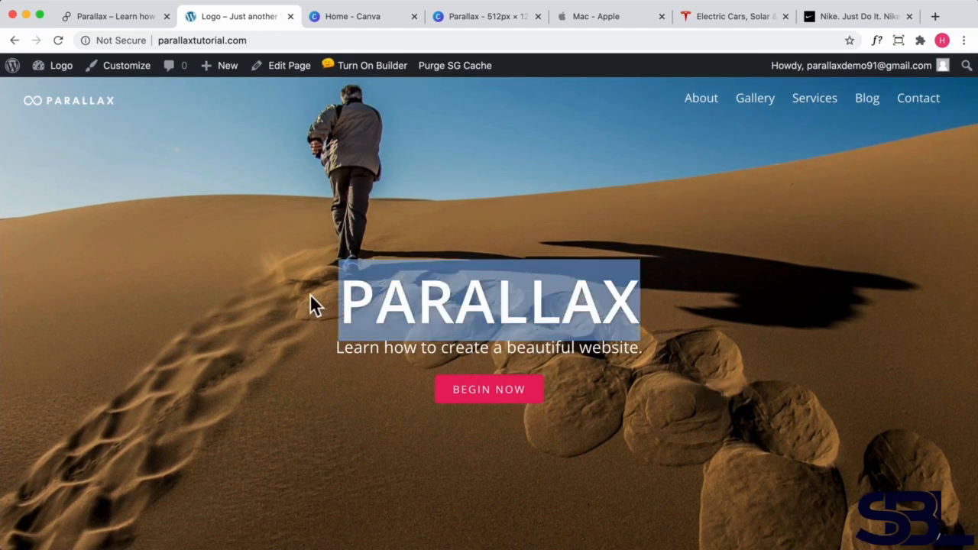
click(131, 71)
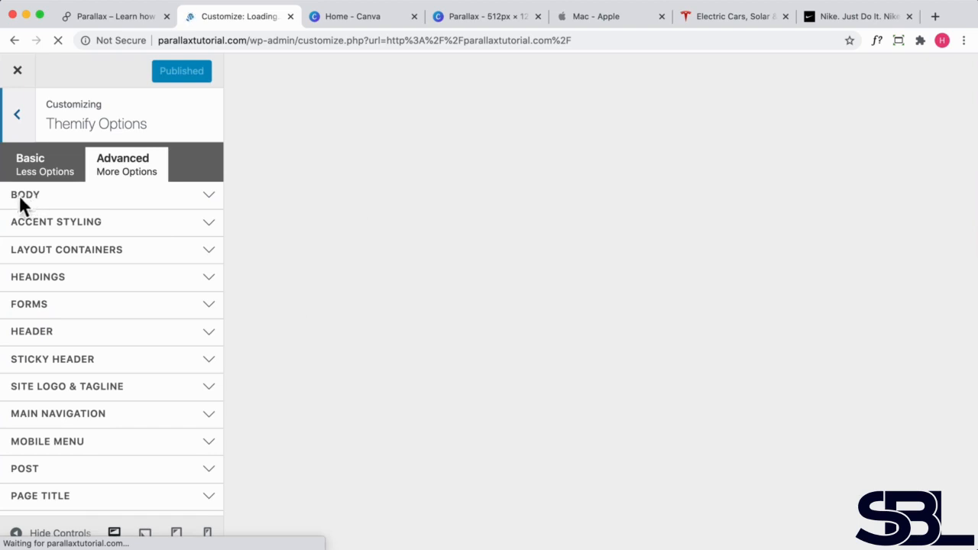
click(28, 195)
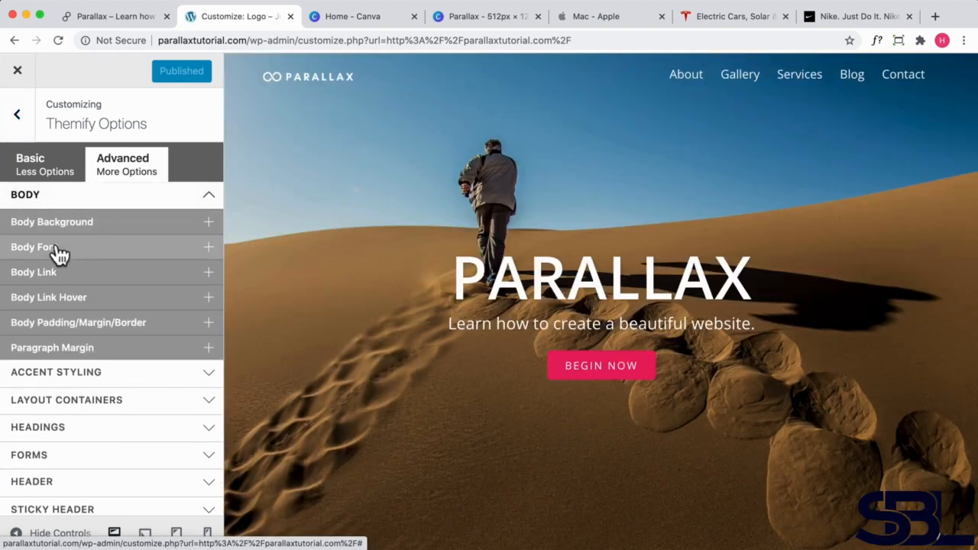
click(60, 254)
click(112, 279)
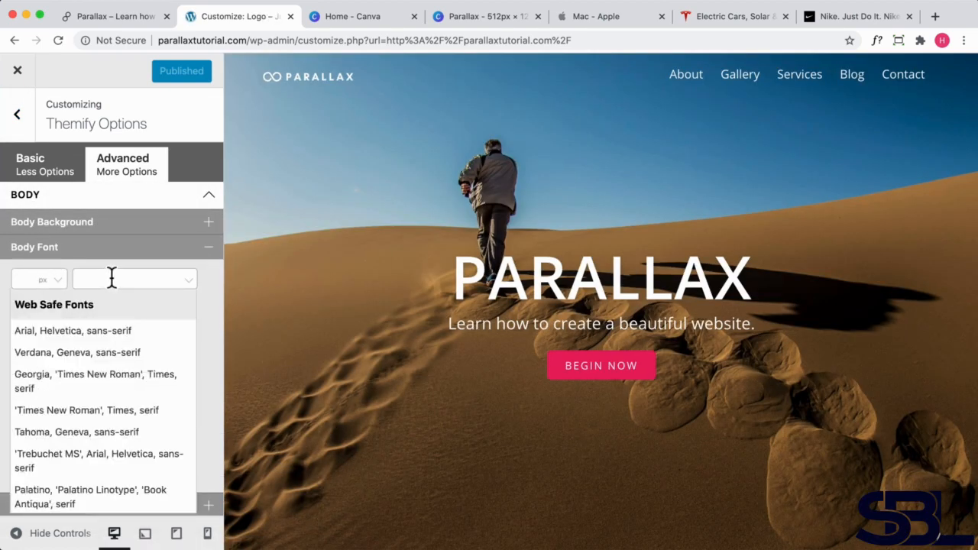
text(mont)
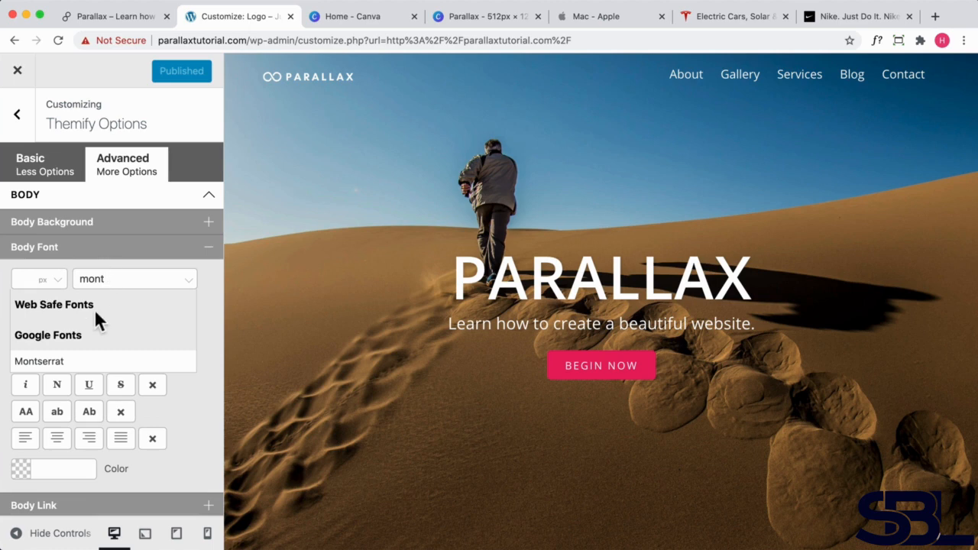
click(49, 362)
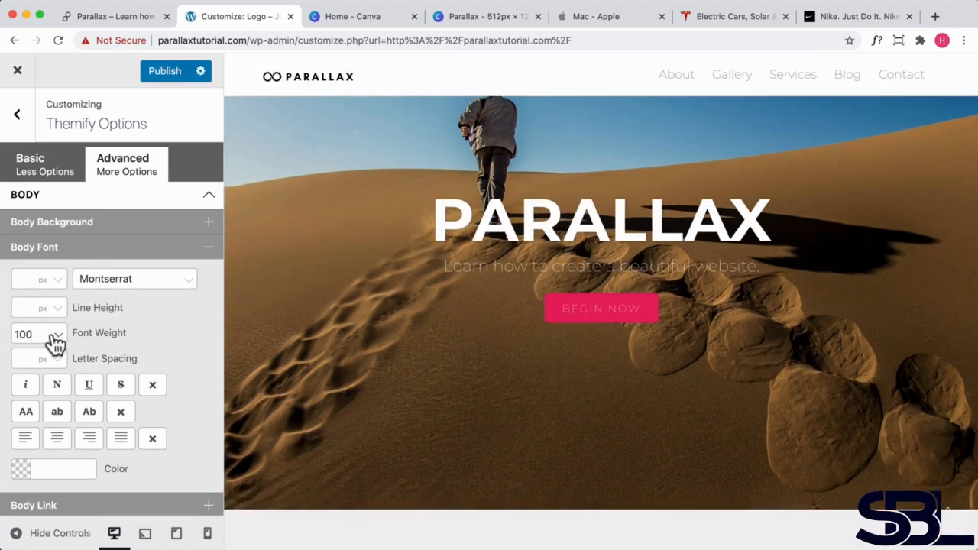
Set the body font weight to normal and check the text in the page preview down to the Services section
click(44, 340)
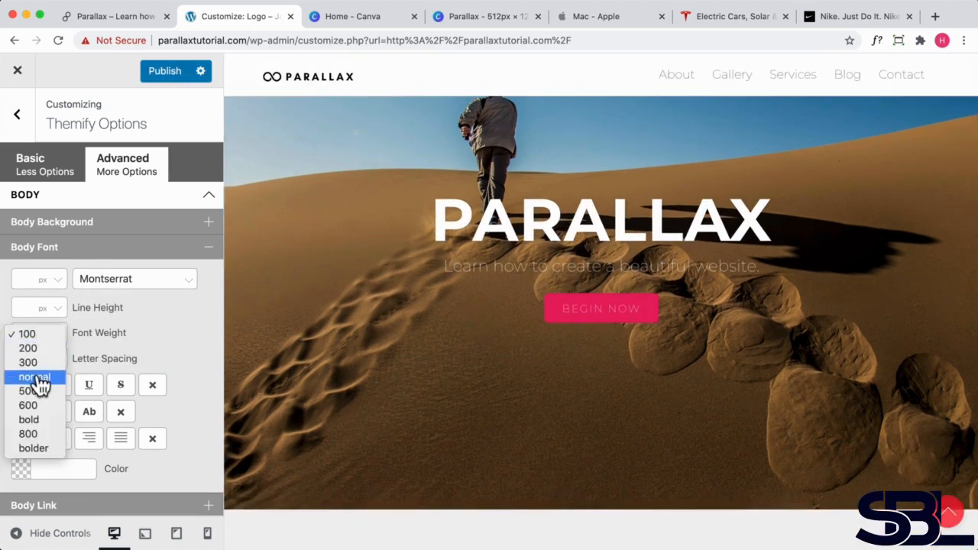
click(37, 379)
scroll(437, 322, down, 5)
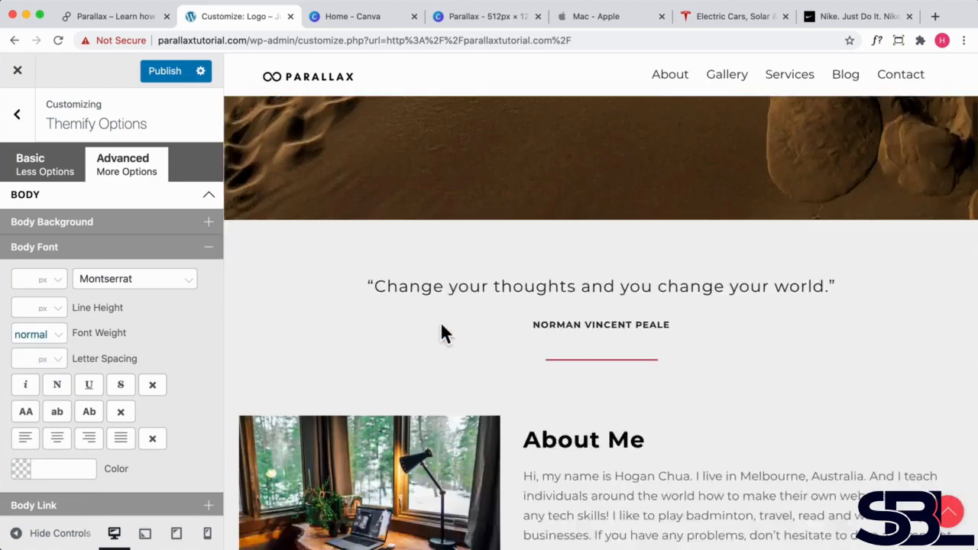
scroll(440, 322, down, 3)
scroll(441, 322, up, 2)
scroll(441, 321, down, 5)
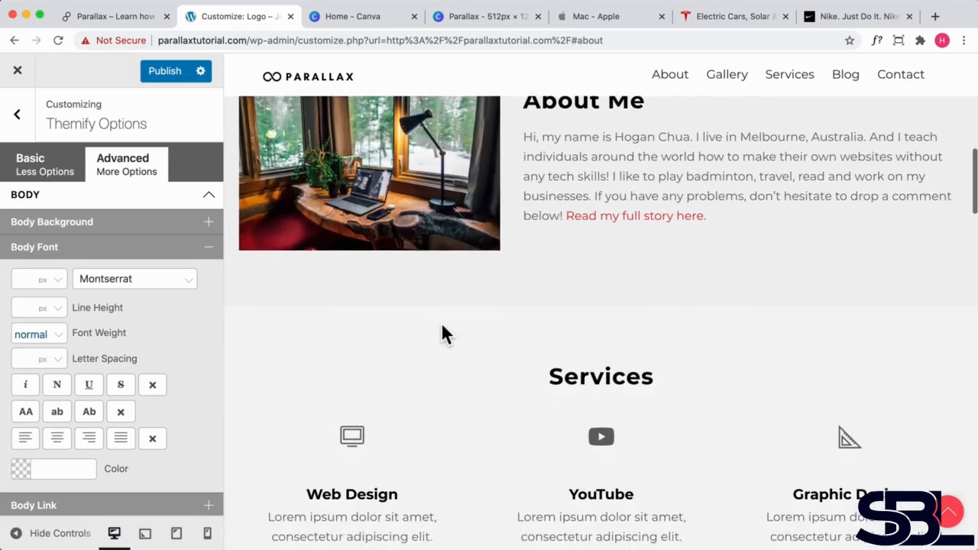
scroll(442, 327, down, 4)
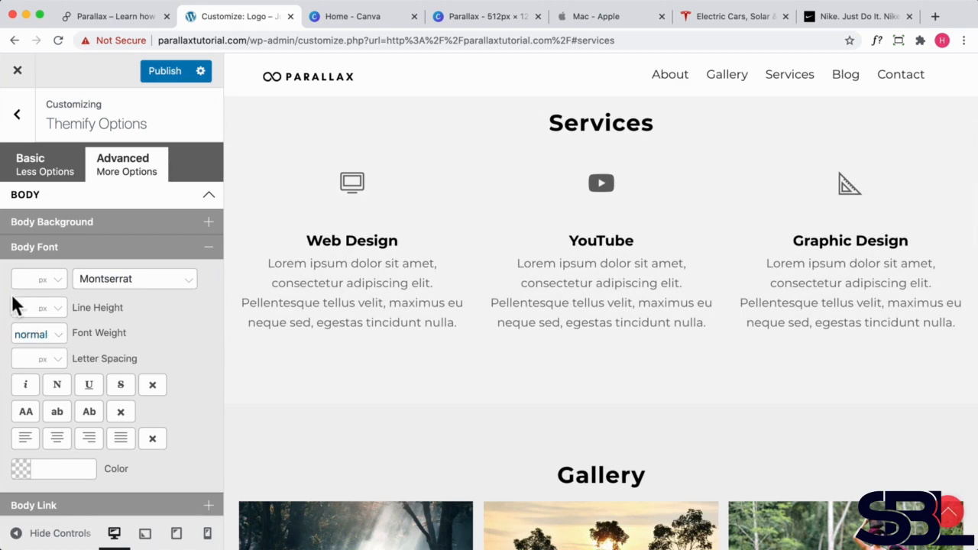
Set the body font size to 15 px and review the menu, hero text and About Me section in the preview
text(15)
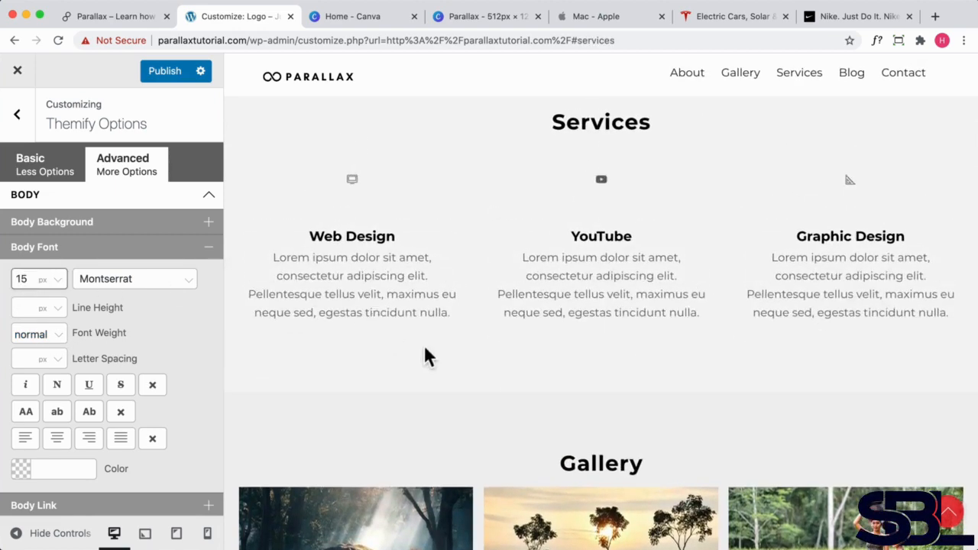
scroll(430, 350, up, 8)
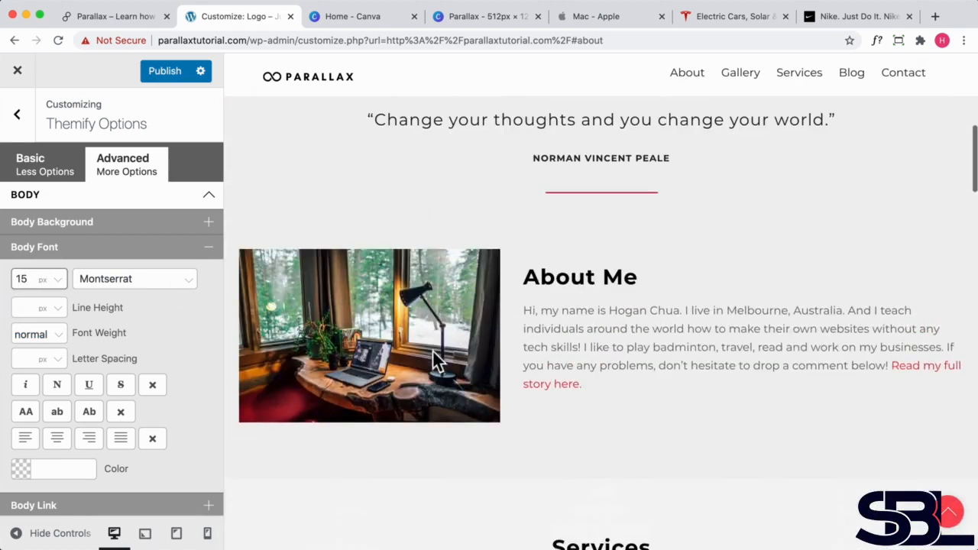
scroll(433, 348, up, 6)
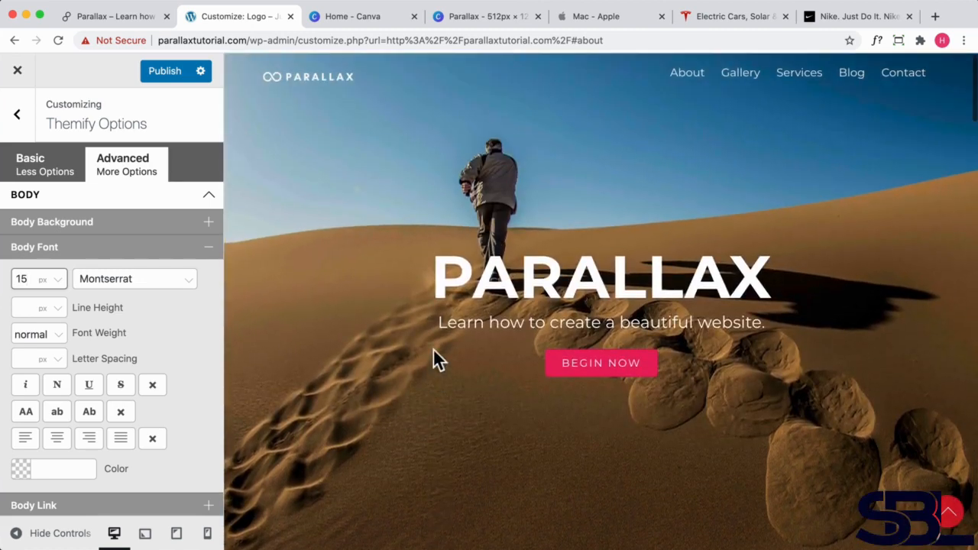
scroll(52, 294, down, 4)
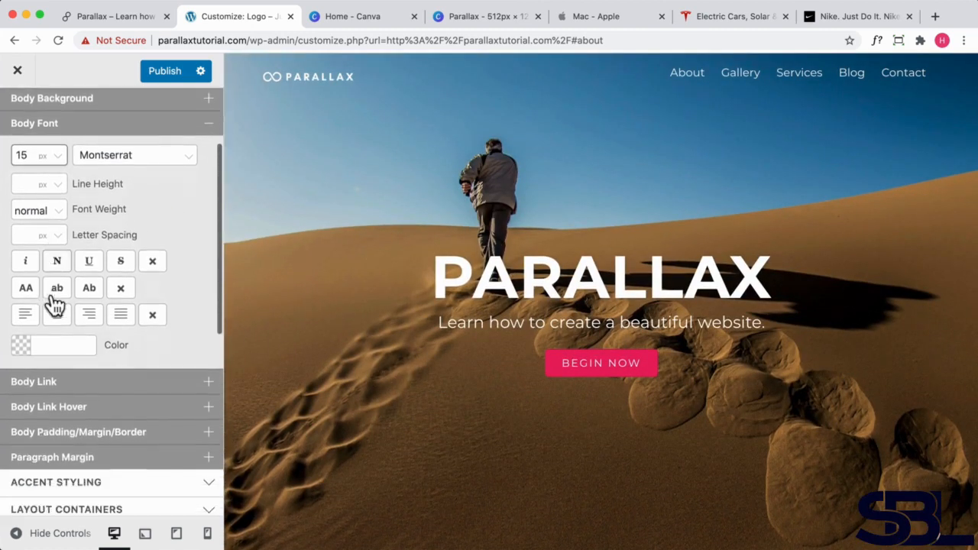
scroll(360, 352, down, 5)
scroll(359, 356, down, 5)
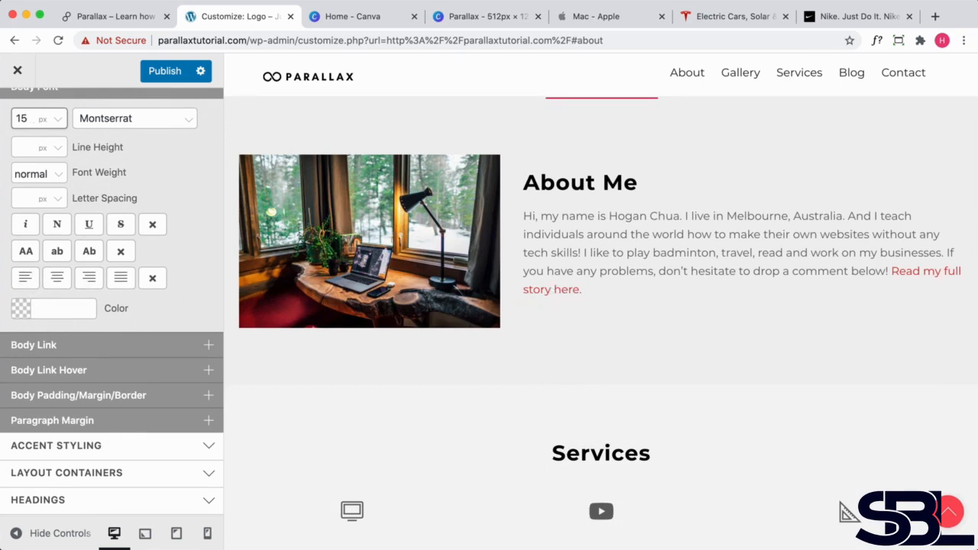
Set the body link color to the pink swatch #e91e63 and compare it with the Begin Now button in the preview
click(120, 354)
scroll(120, 354, down, 2)
click(19, 328)
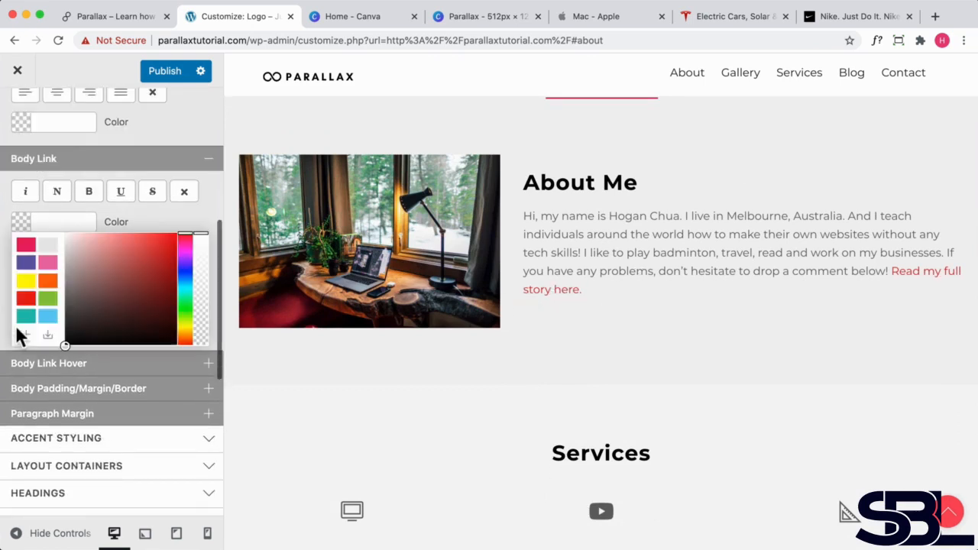
click(23, 247)
scroll(542, 313, up, 4)
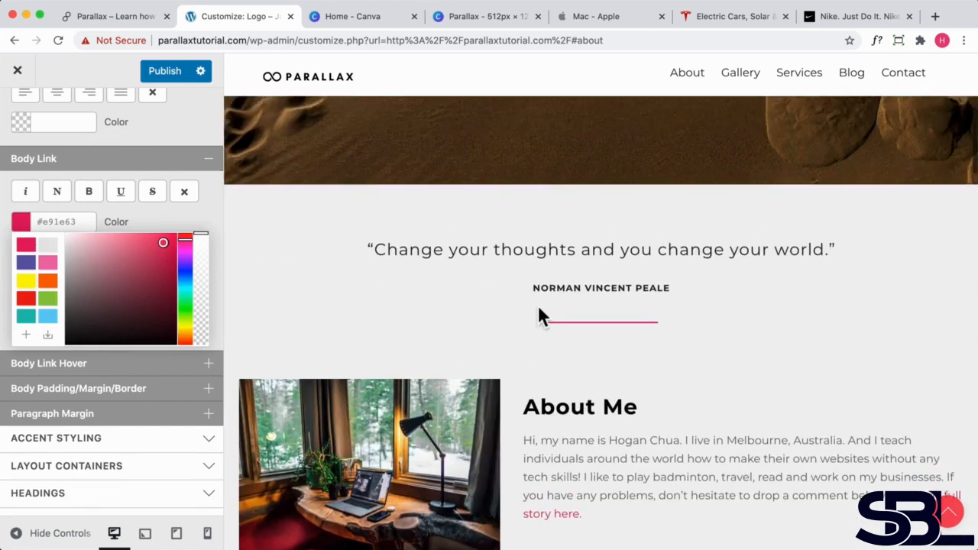
scroll(600, 321, up, 3)
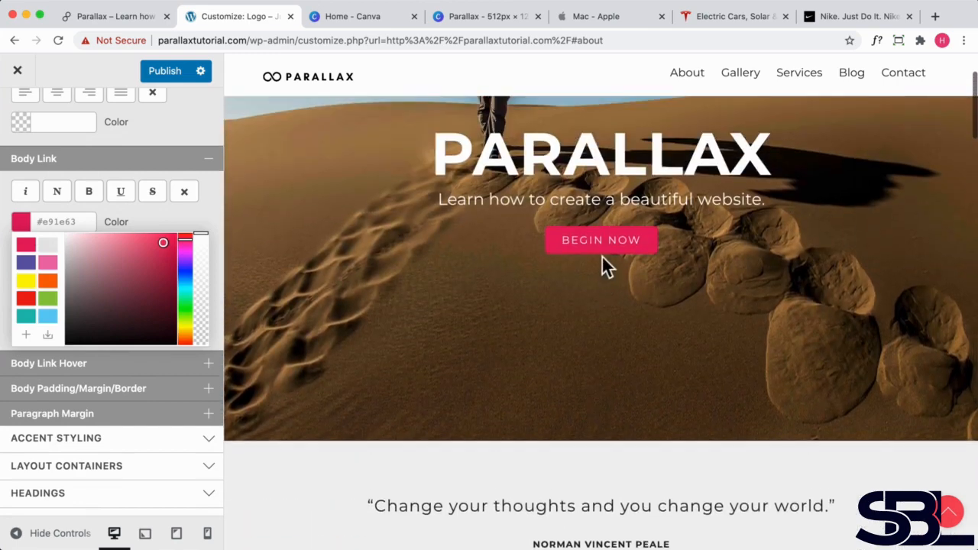
scroll(607, 371, down, 5)
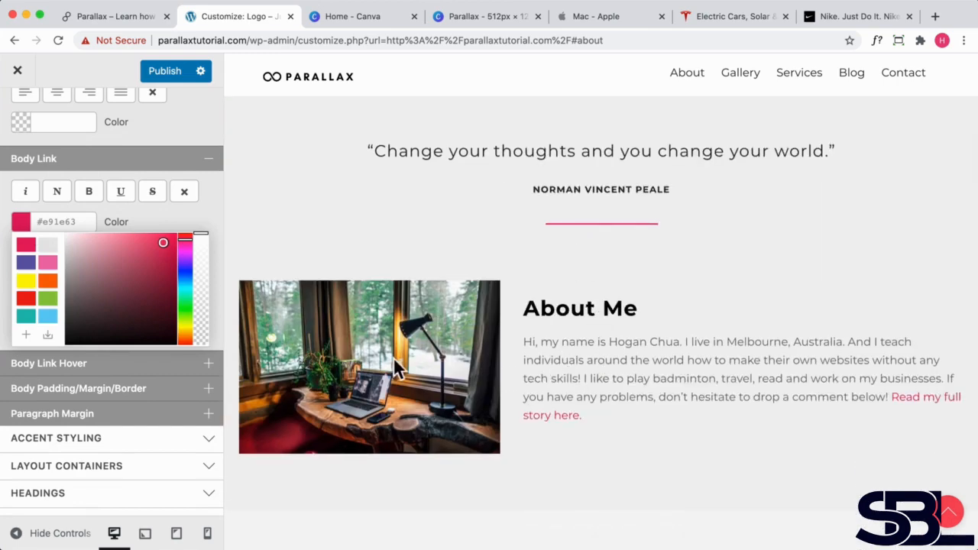
Set the body link hover color to a slightly darker pink, #d61a5c, starting from the #e91e63 swatch
click(212, 318)
click(57, 260)
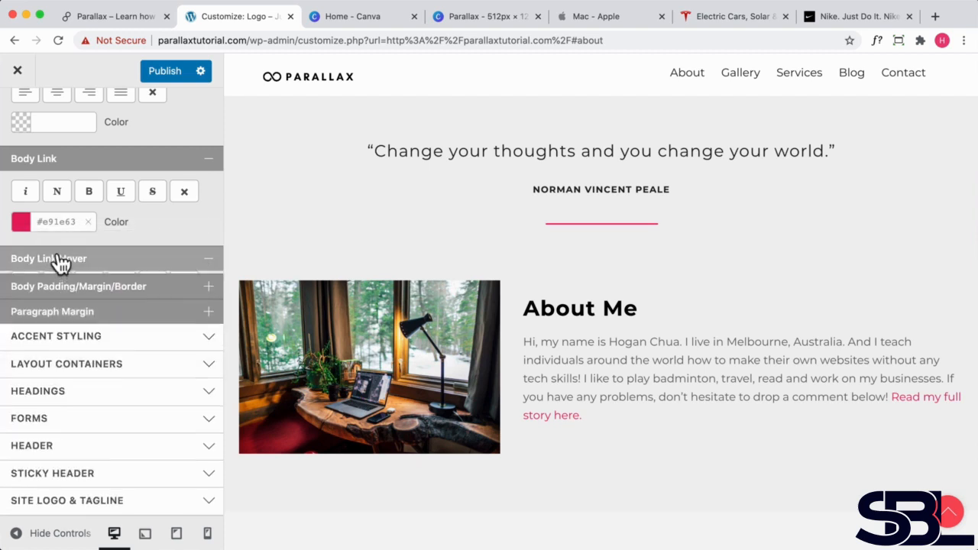
click(27, 321)
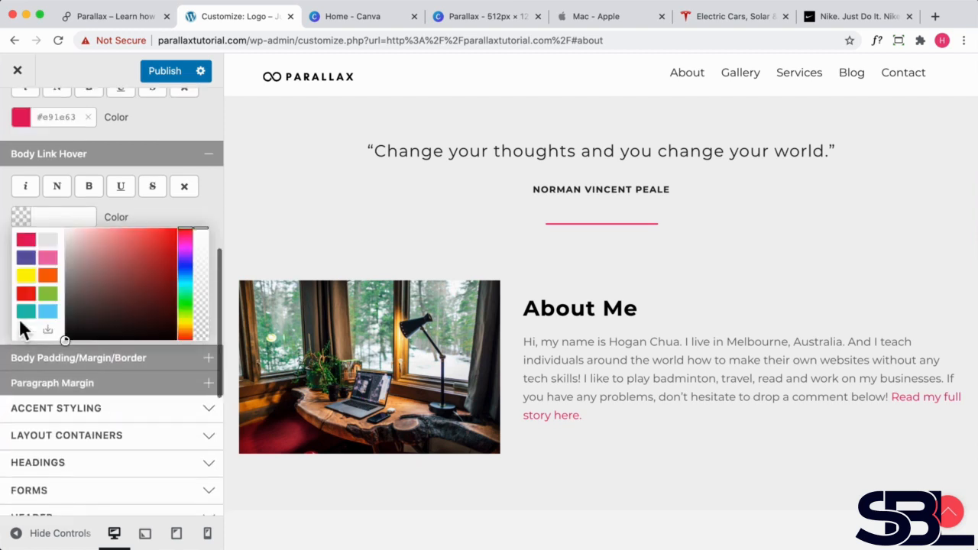
click(25, 241)
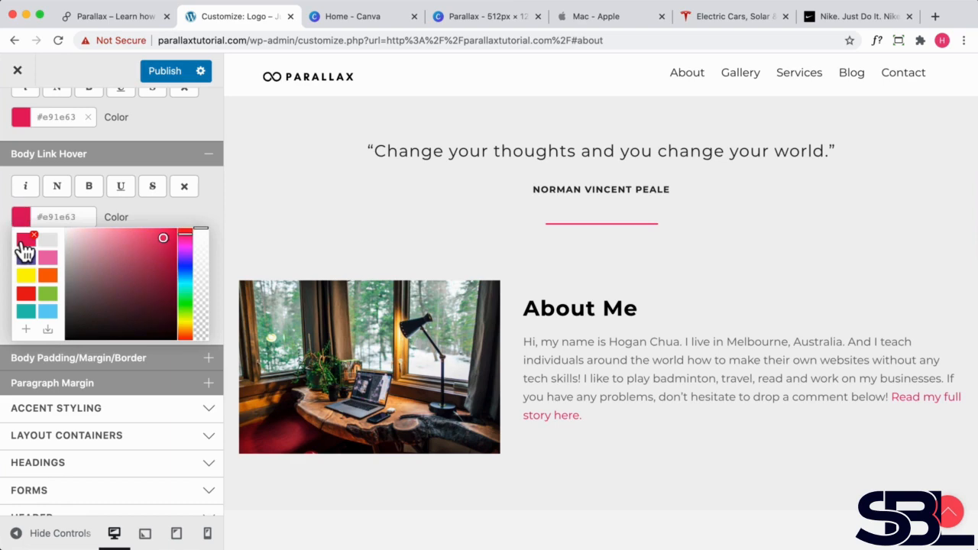
click(163, 245)
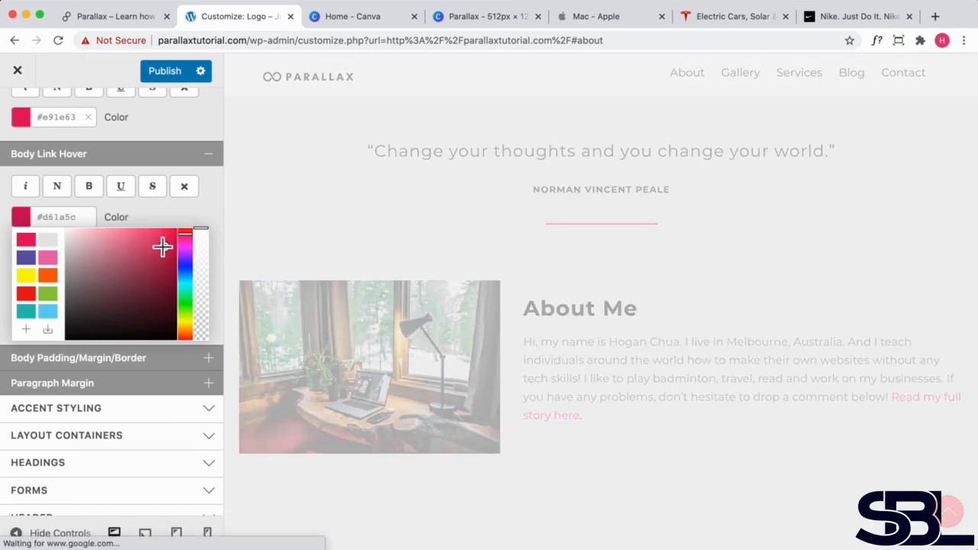
click(167, 204)
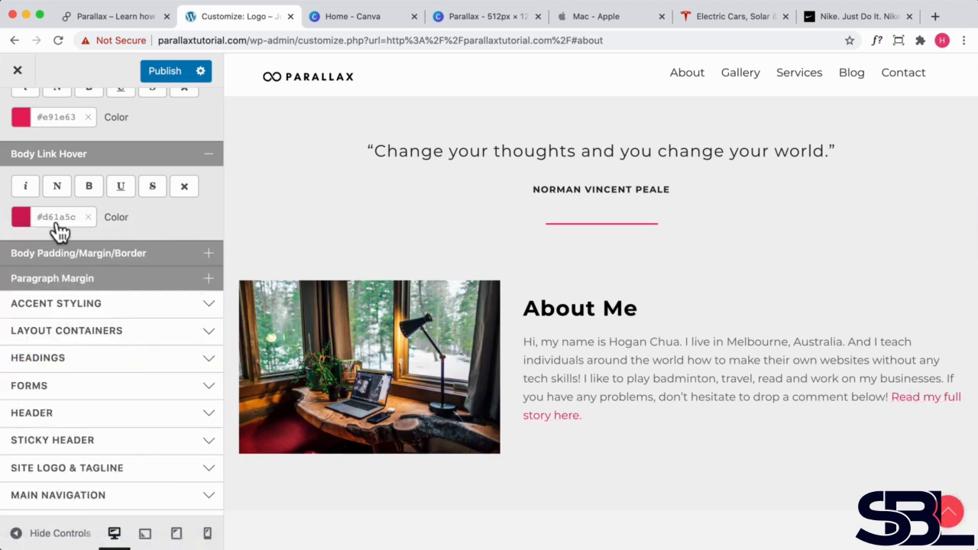
Try light blue (#60ccf7) as the body link hover color on the About Me link and return it to #d61a5c
click(20, 217)
click(47, 206)
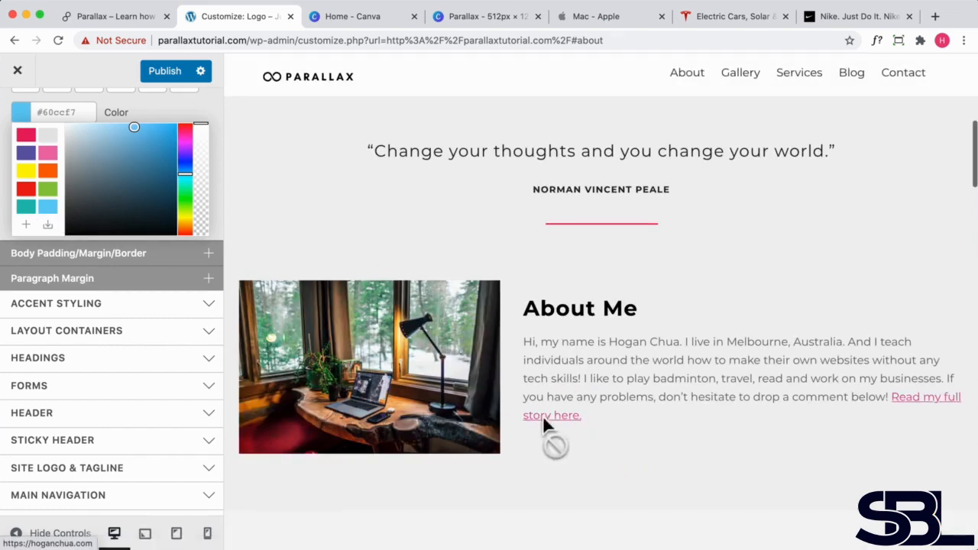
click(25, 138)
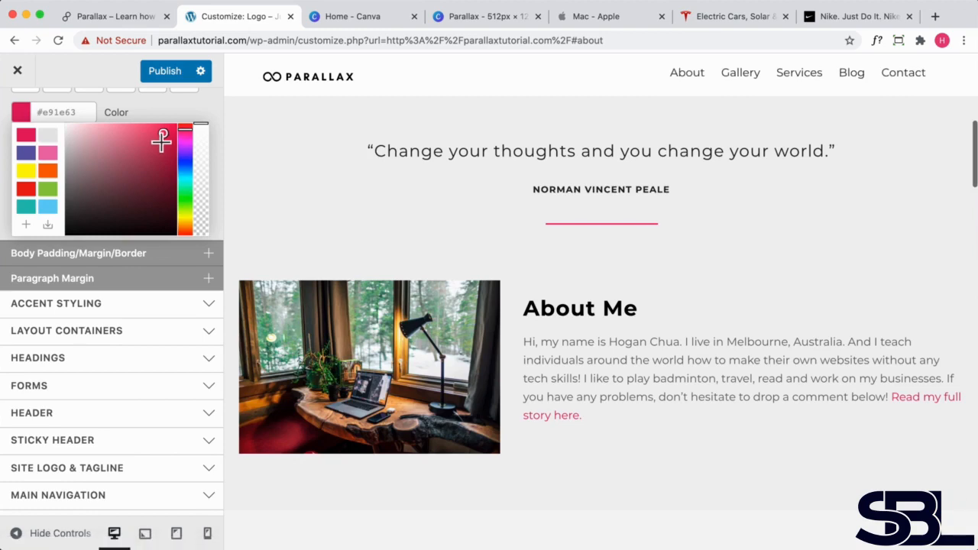
click(161, 140)
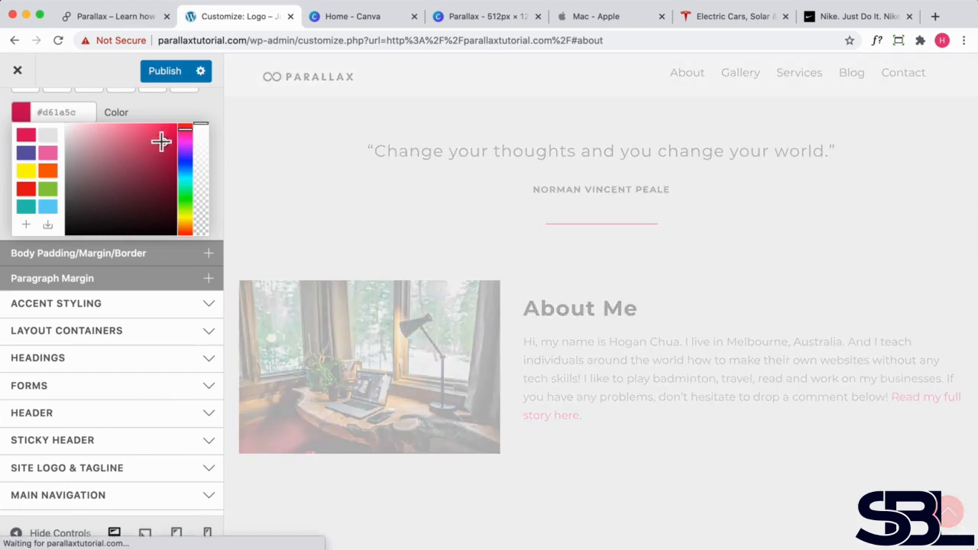
Publish the body font and link color changes and close the Customizer
click(165, 71)
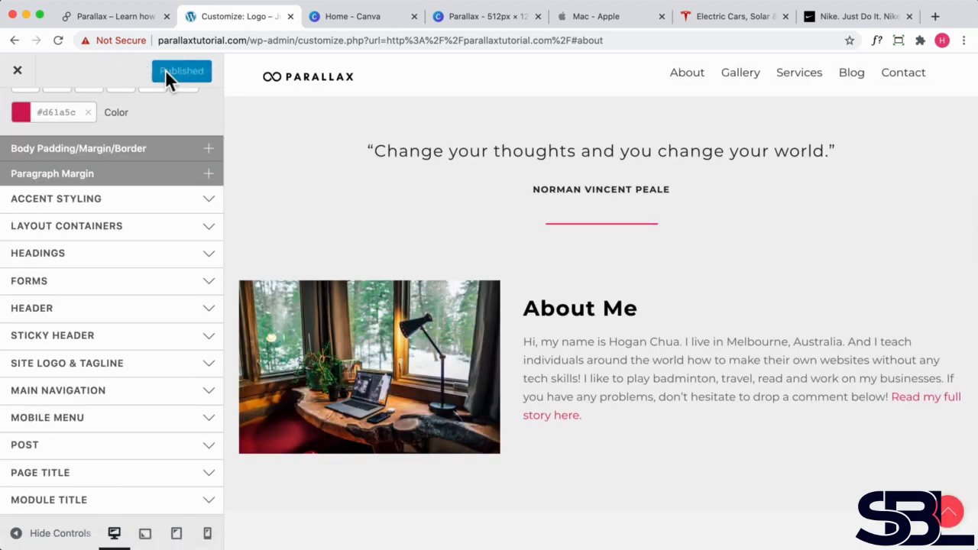
click(16, 71)
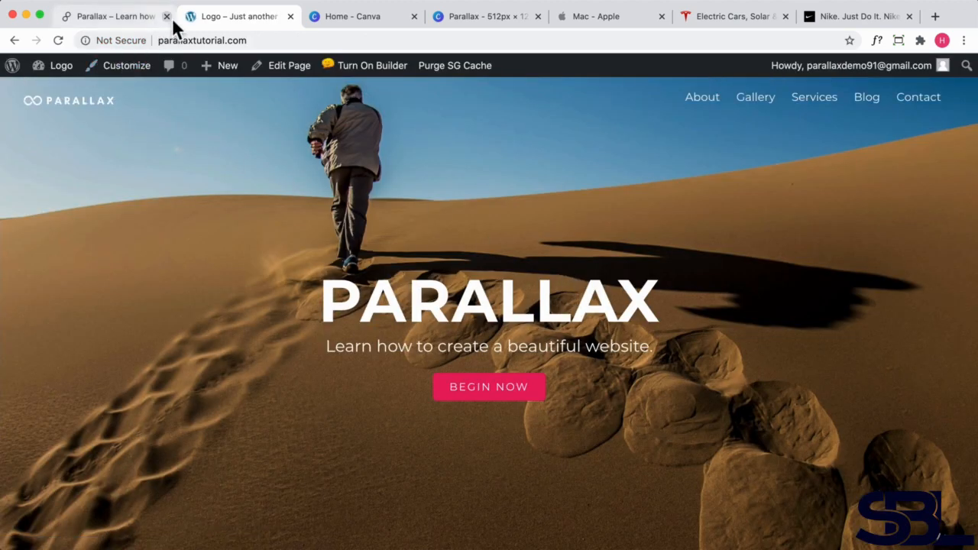
Switch to the Parallax design in Canva and create a new custom-size design of 64 × 64 px
click(455, 19)
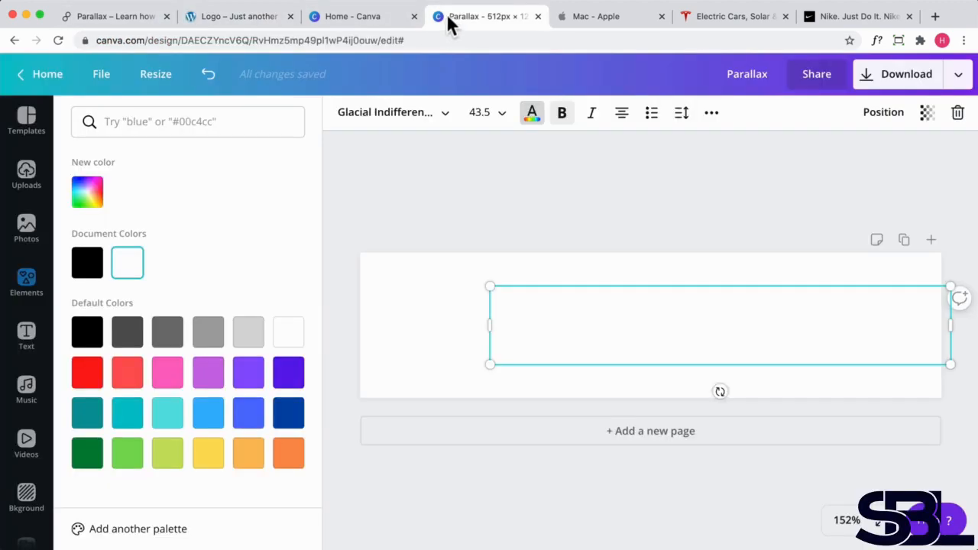
click(423, 325)
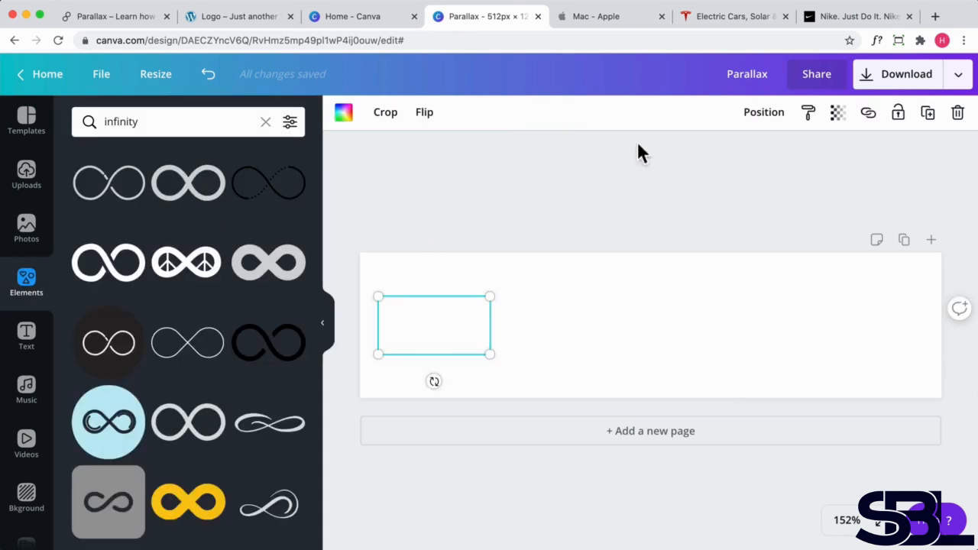
click(98, 73)
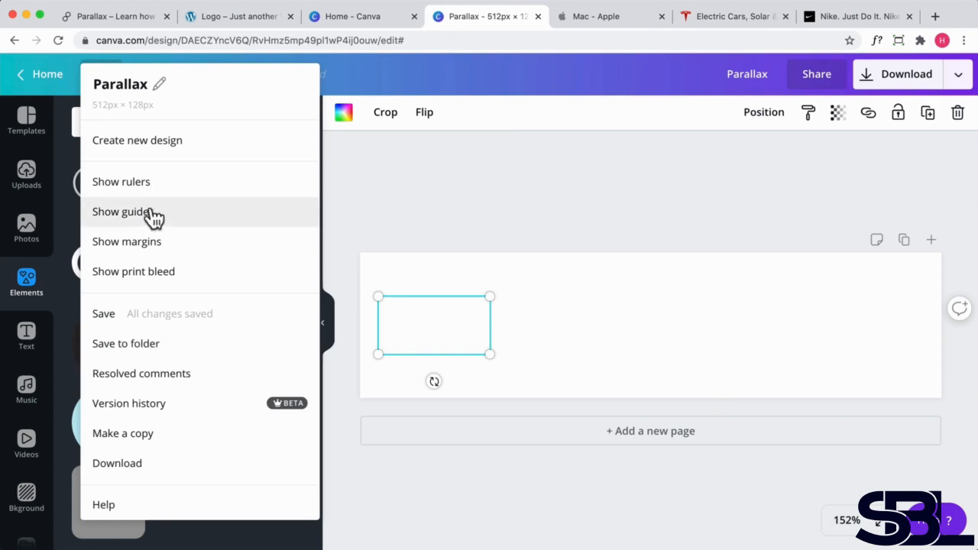
click(158, 142)
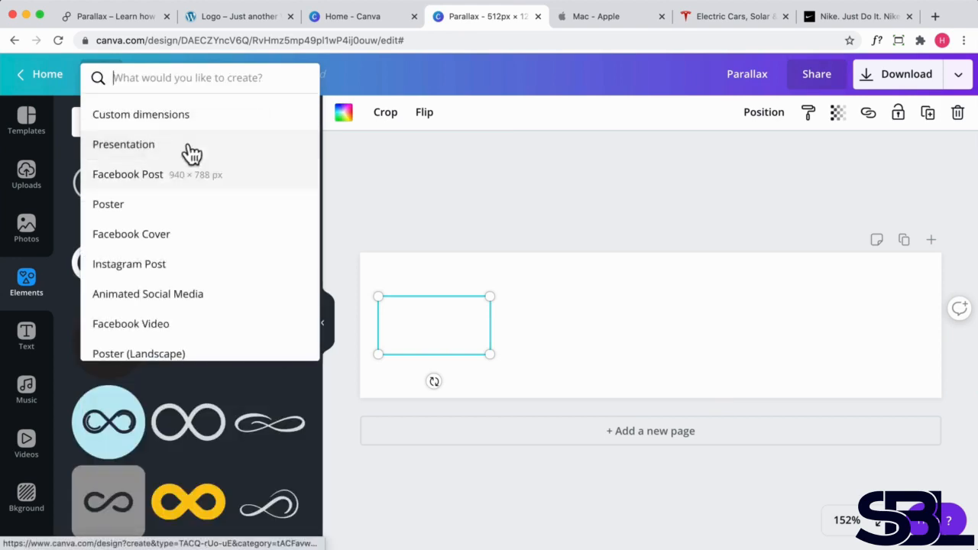
click(180, 113)
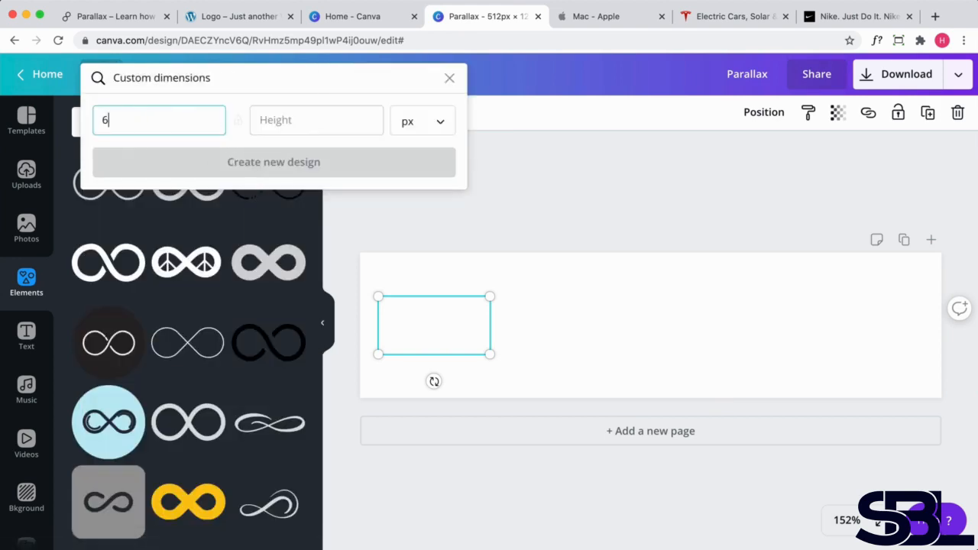
text(64)
click(262, 122)
text(6)
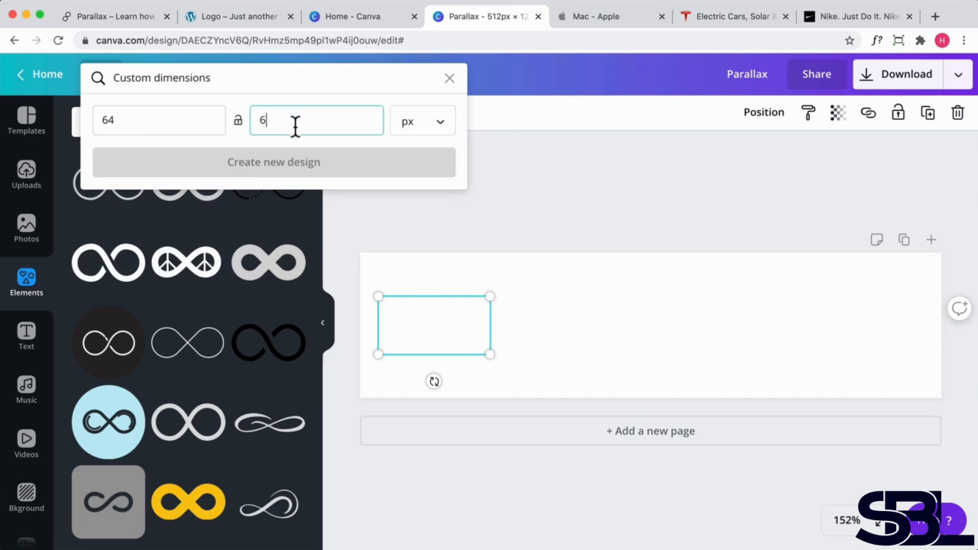
text(4)
click(291, 164)
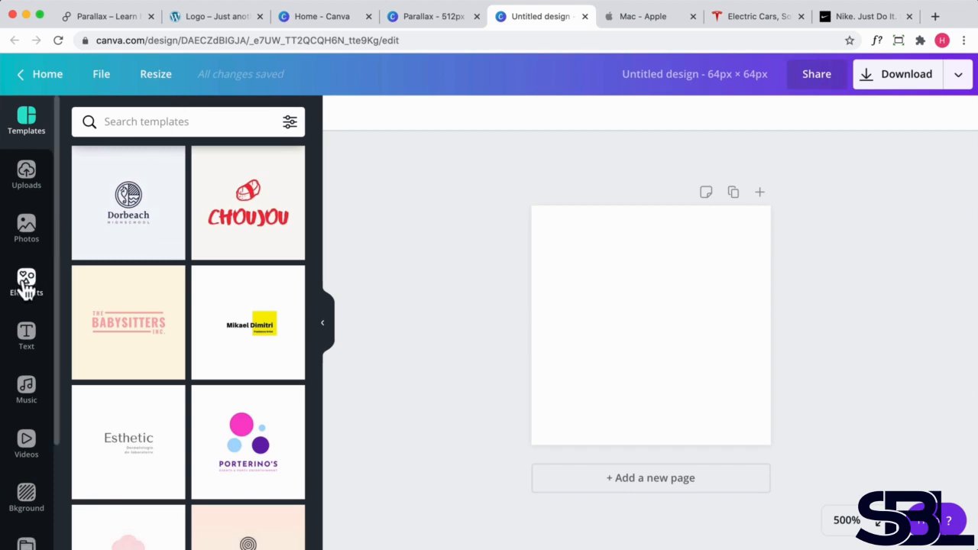
Search the elements for "infinity" and place the thick infinity symbol with the broken crossing on the blank canvas
scroll(149, 315, down, 5)
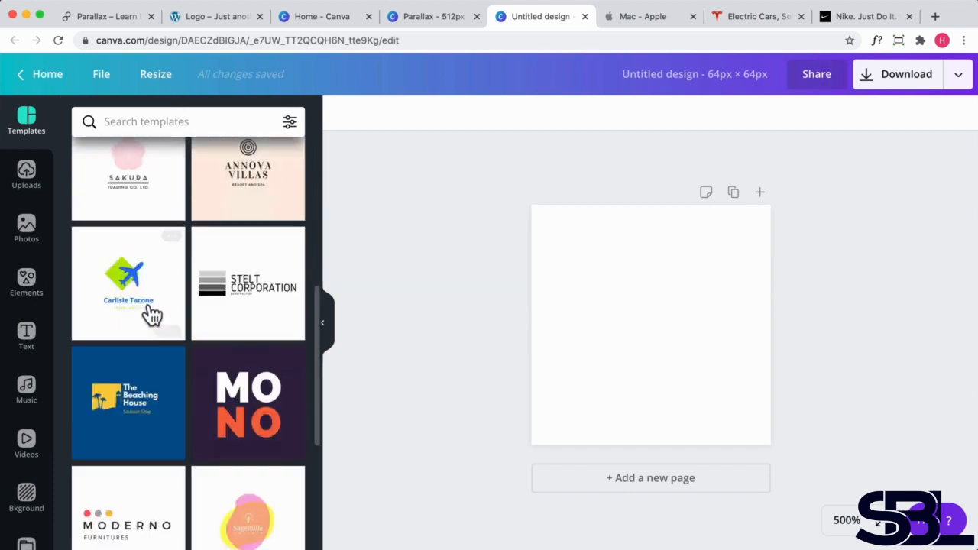
scroll(149, 306, down, 2)
scroll(149, 301, down, 1)
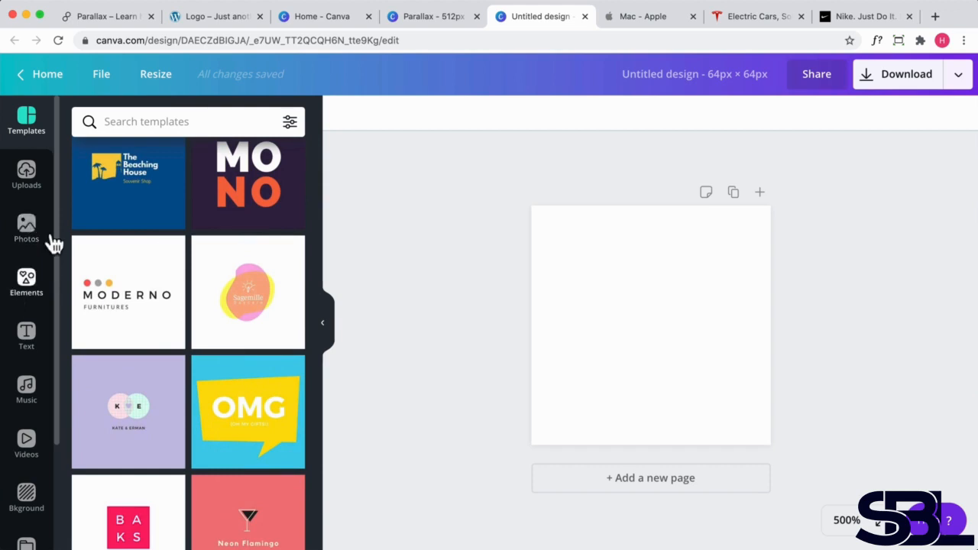
click(26, 283)
click(134, 127)
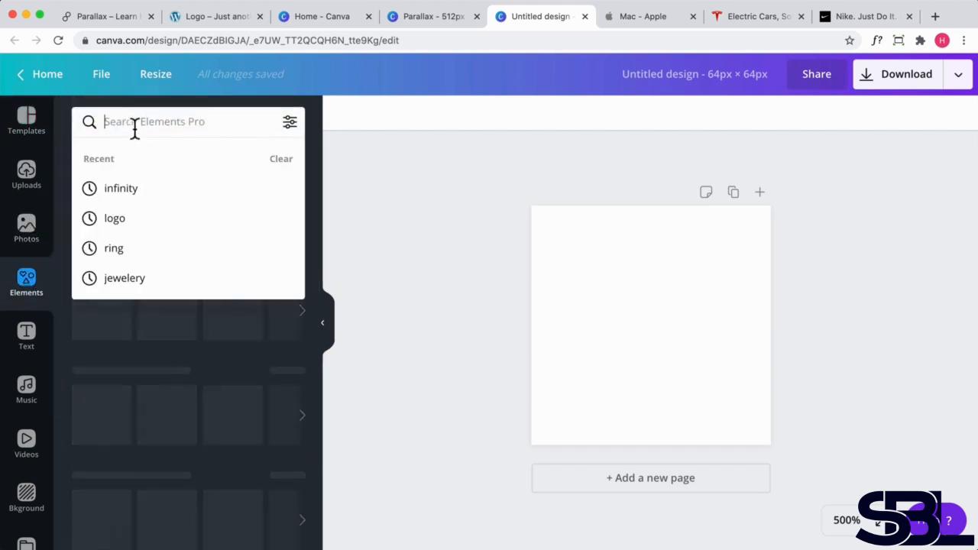
click(121, 189)
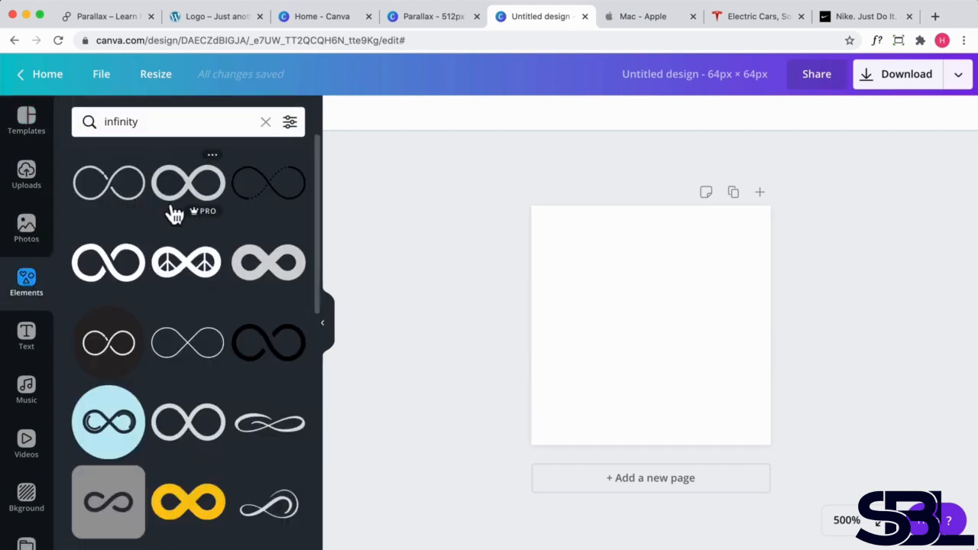
drag(92, 269, 620, 342)
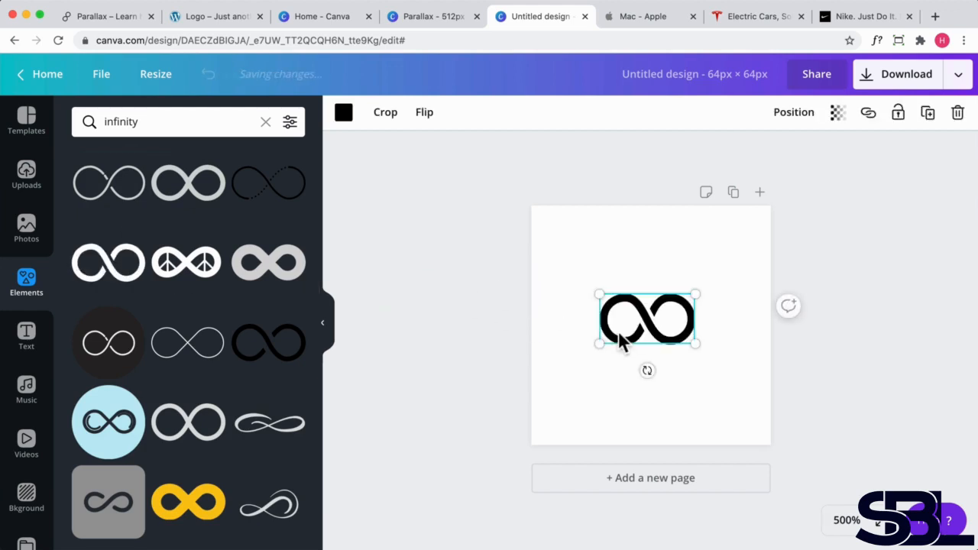
Enlarge the black infinity symbol to nearly the full canvas width and roughly center it on the page
drag(715, 289, 884, 260)
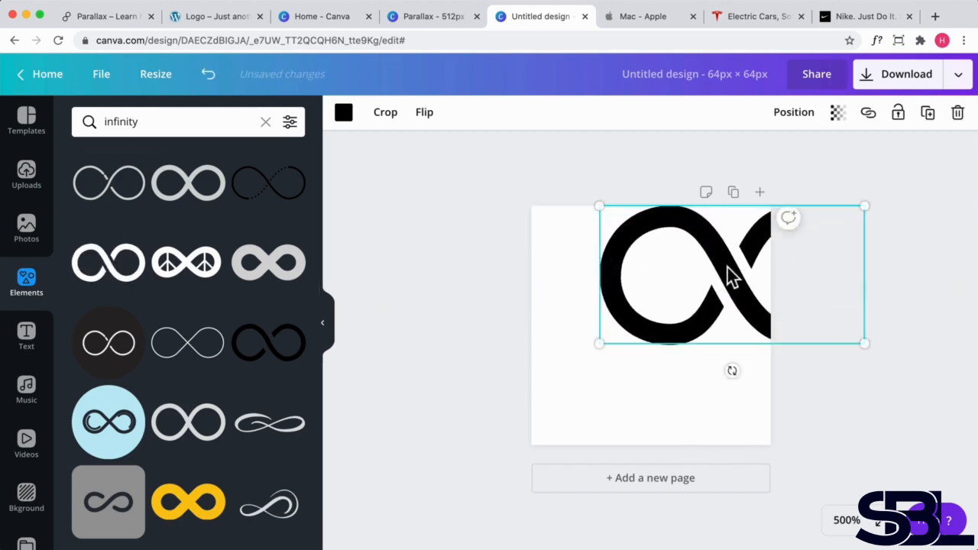
drag(727, 278, 631, 322)
drag(524, 263, 575, 280)
drag(640, 323, 616, 302)
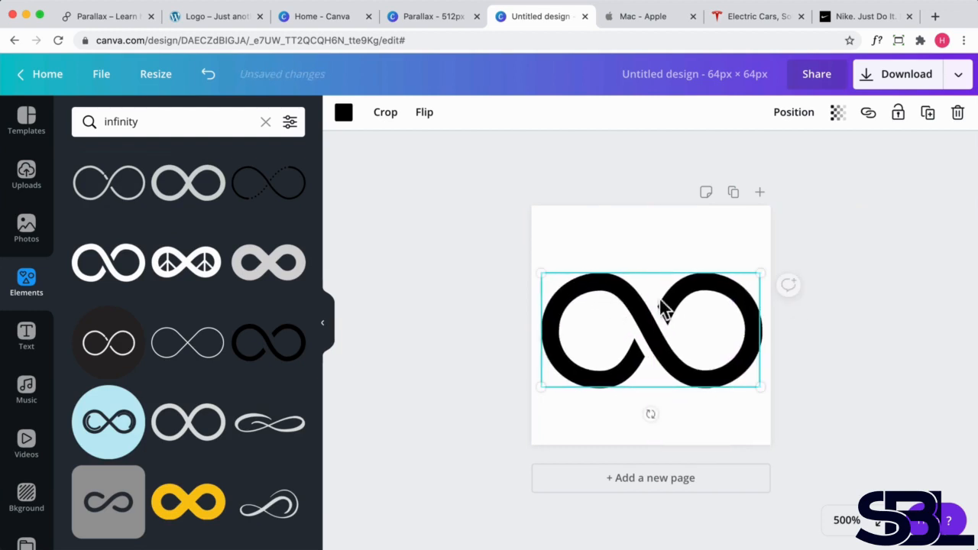
click(872, 331)
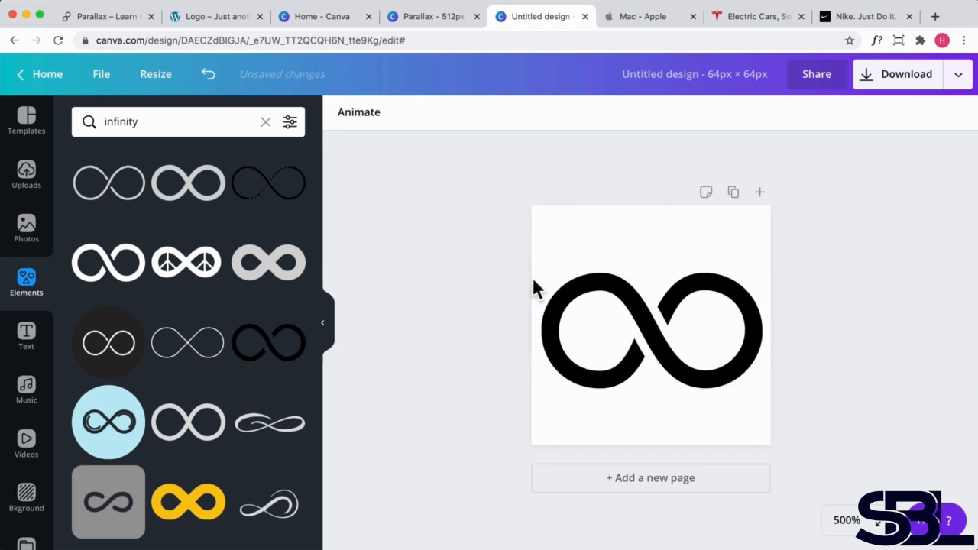
Try a light purple background behind the infinity symbol and undo it
click(611, 240)
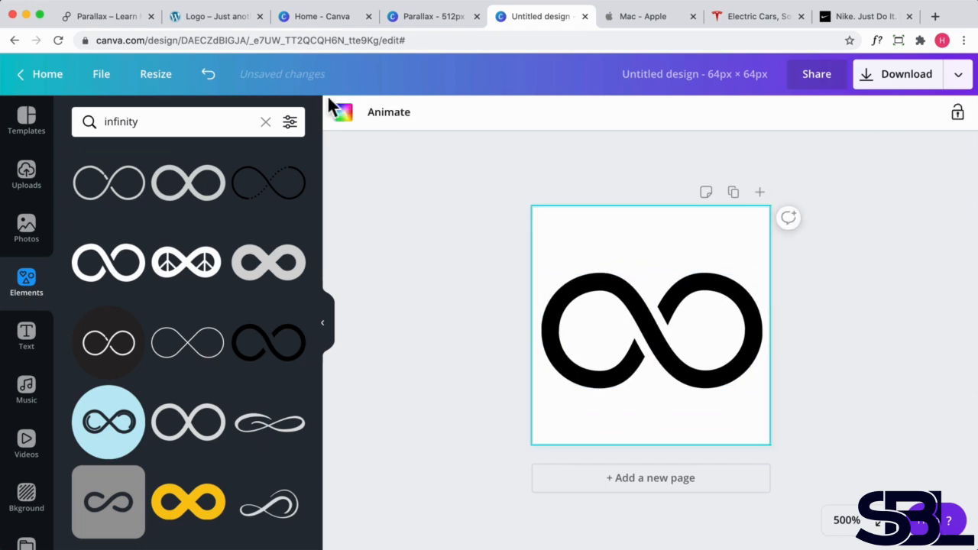
click(343, 112)
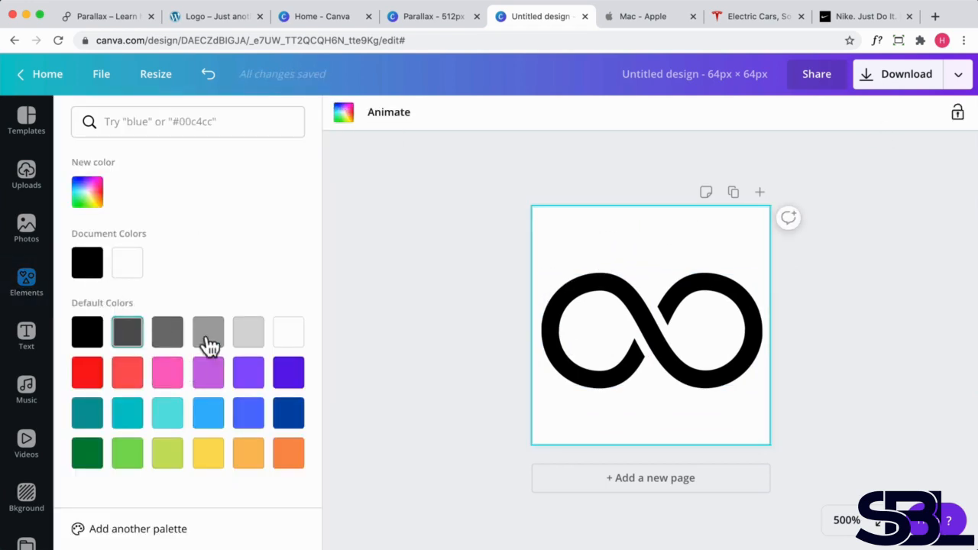
click(212, 379)
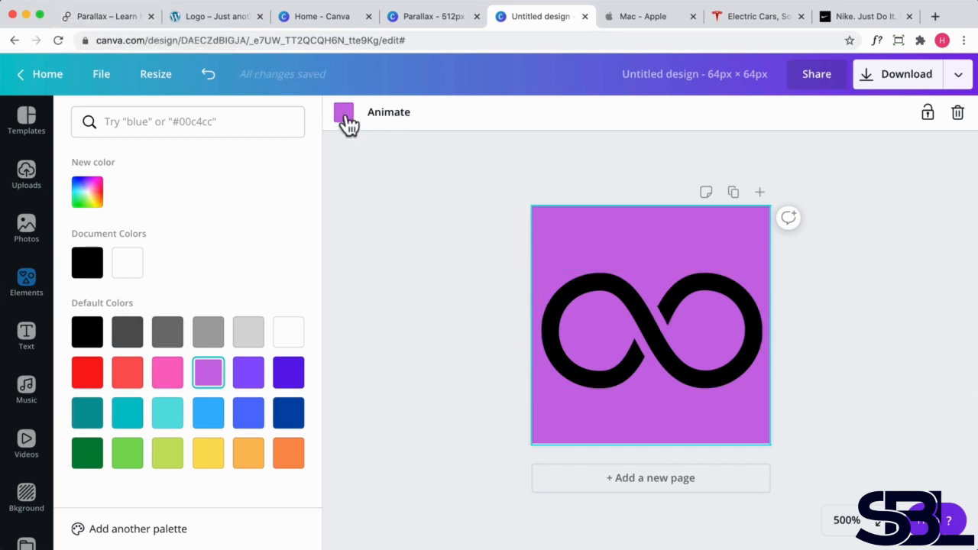
key(super+z)
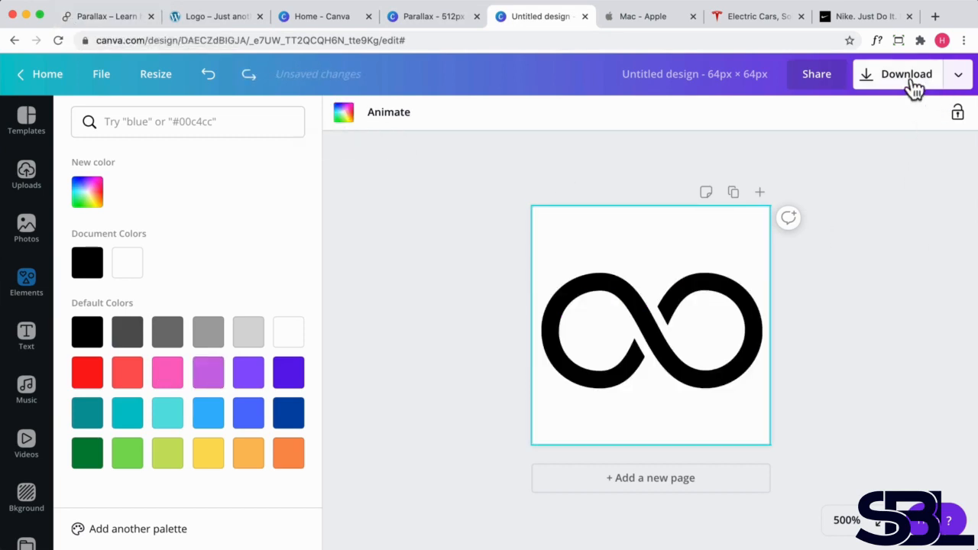
Download the infinity design as a PNG with a transparent background
click(906, 74)
click(830, 267)
click(825, 329)
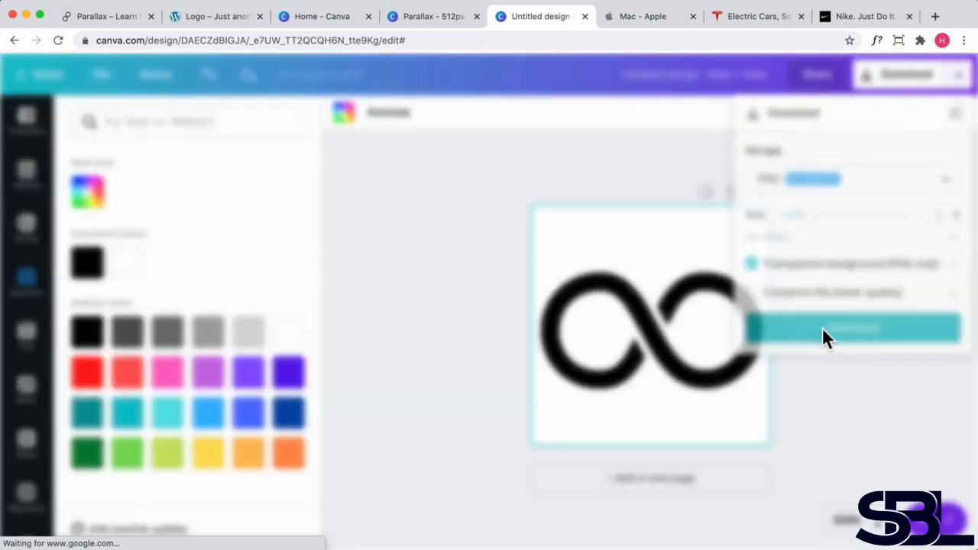
Switch to the WordPress site and open the Themify Ultra theme settings from its dashboard
click(222, 18)
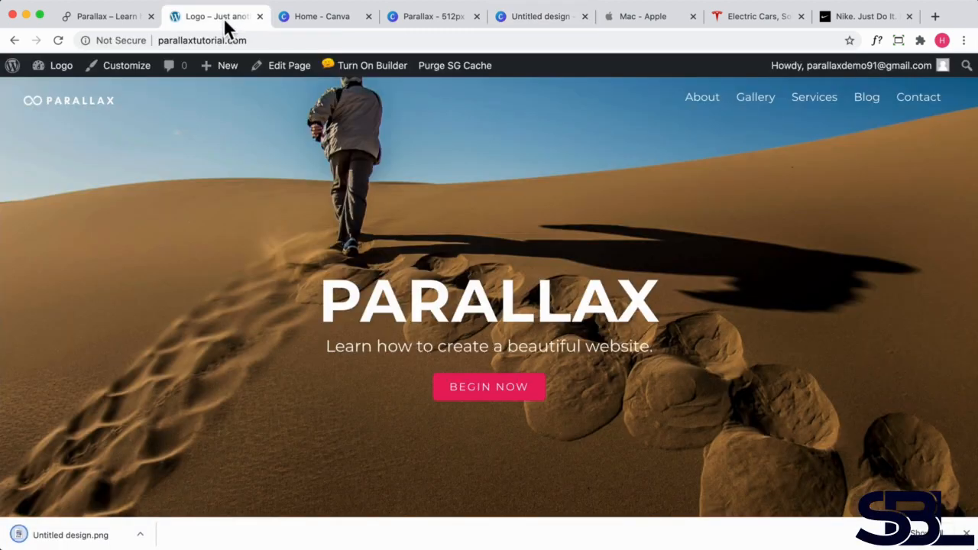
mouse_move(58, 68)
click(56, 92)
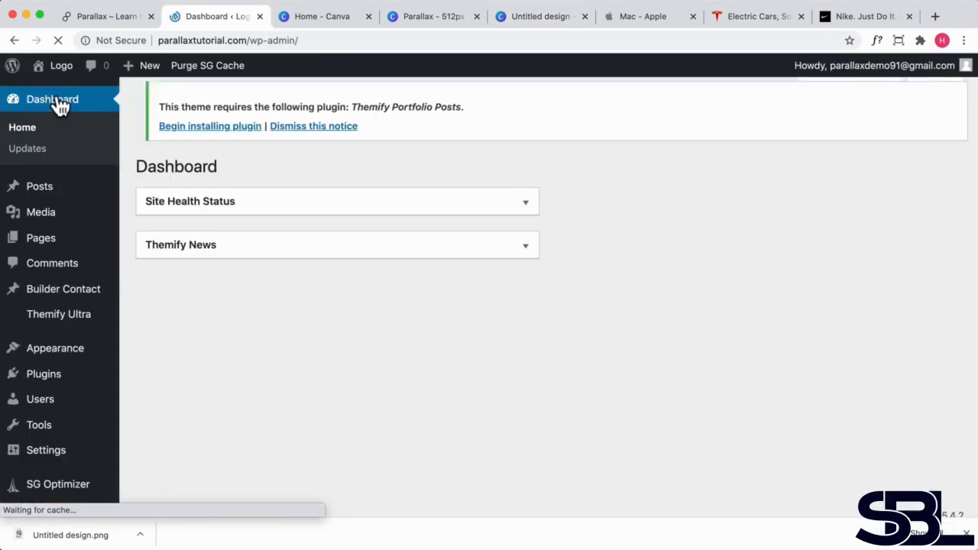
mouse_move(17, 322)
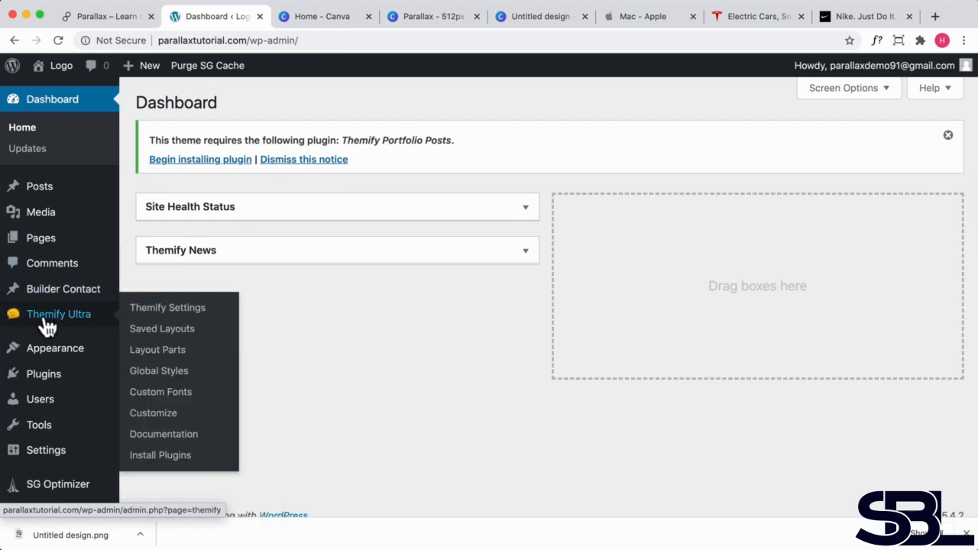
click(163, 314)
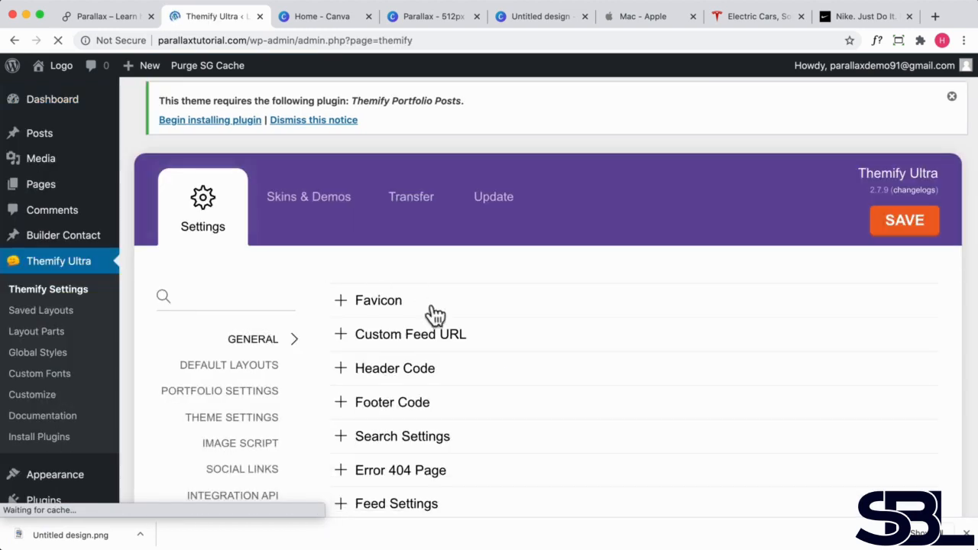
Upload Untitled design.png from the Desktop as the custom favicon and save the theme settings
click(373, 305)
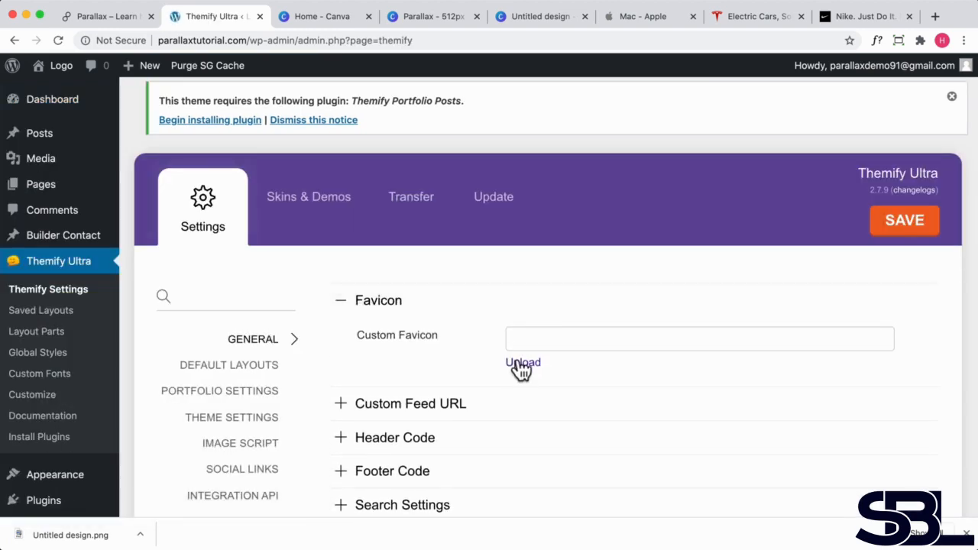
click(522, 363)
click(755, 191)
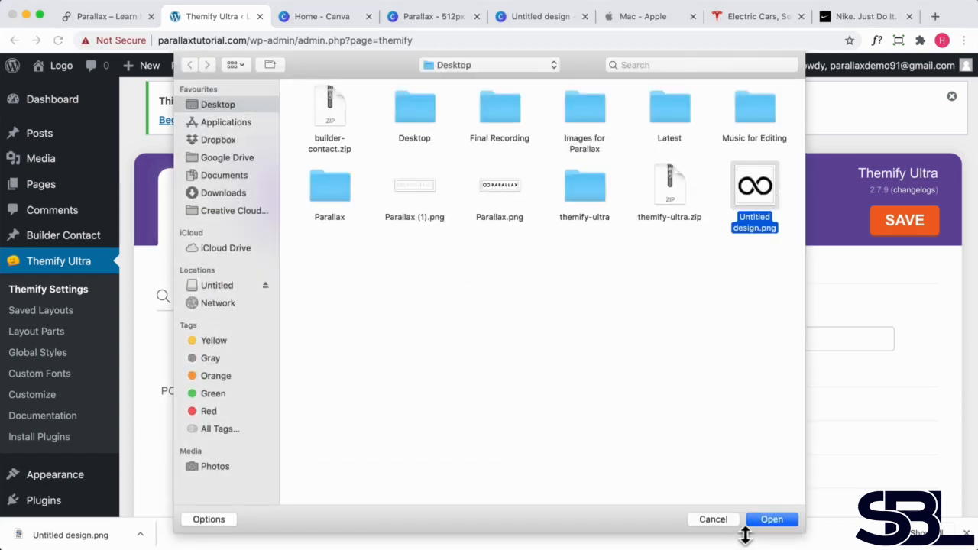
click(768, 523)
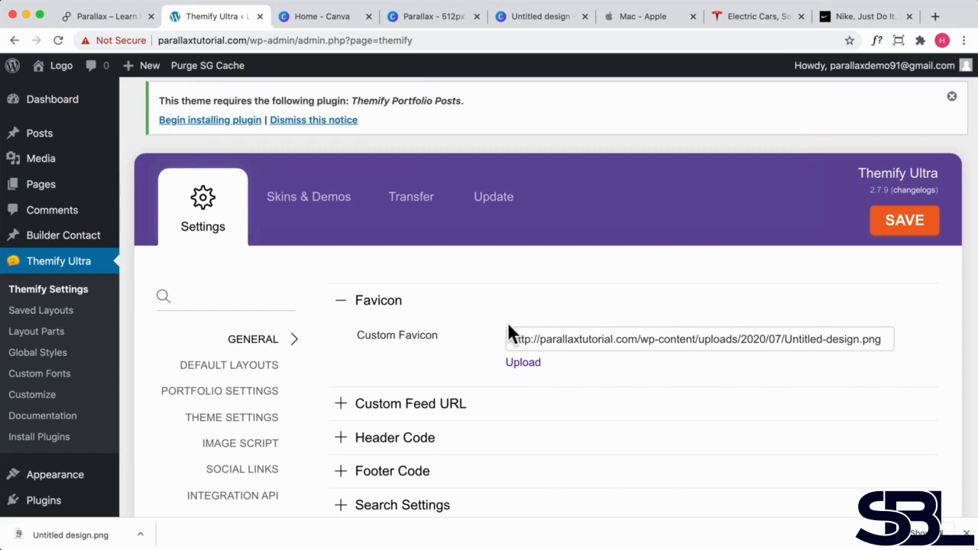
mouse_move(11, 163)
click(905, 224)
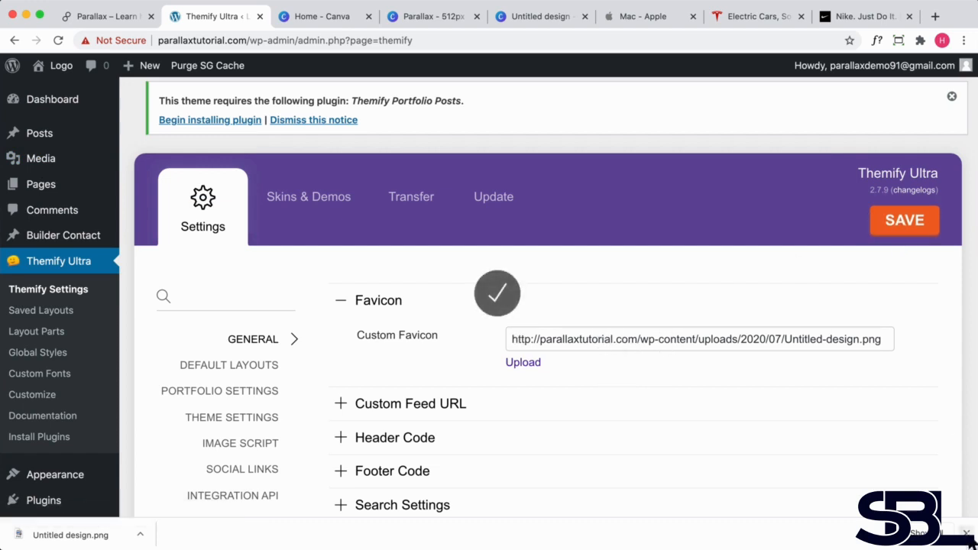
Visit the live site to check the new favicon and look over the home page down to the footer
mouse_move(58, 69)
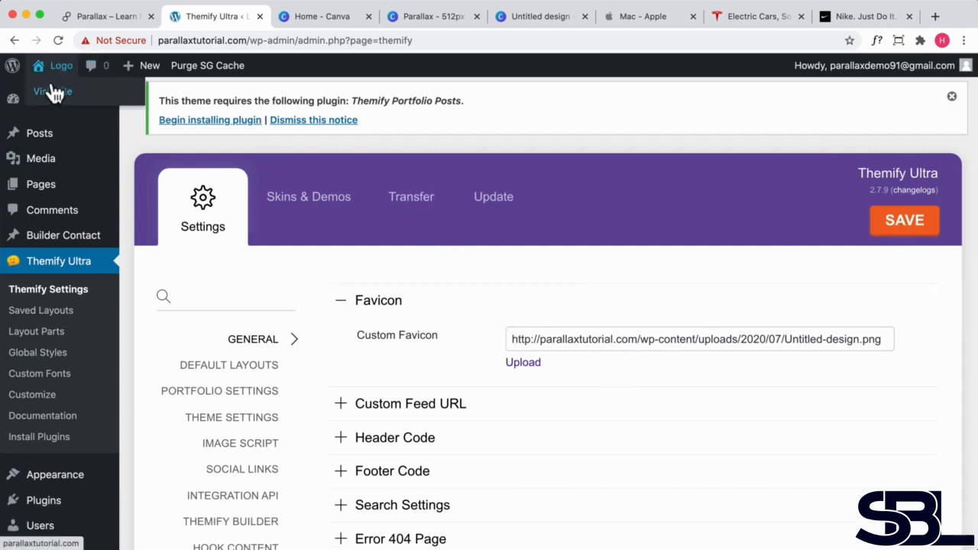
click(53, 92)
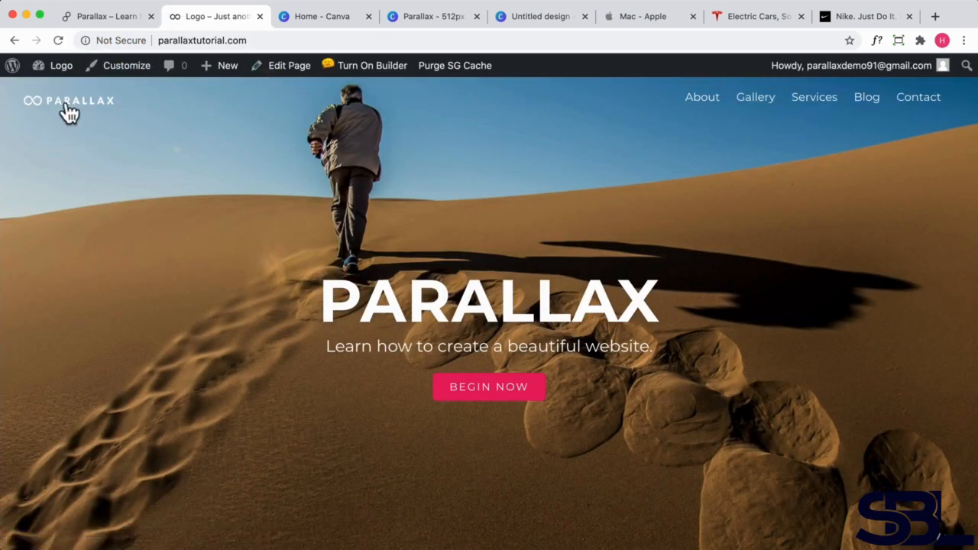
scroll(530, 203, down, 8)
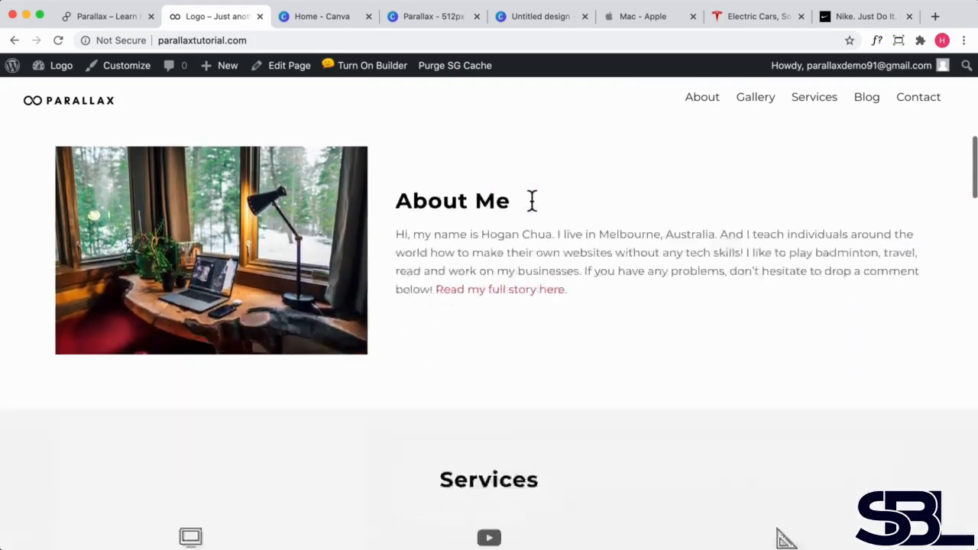
scroll(532, 200, down, 20)
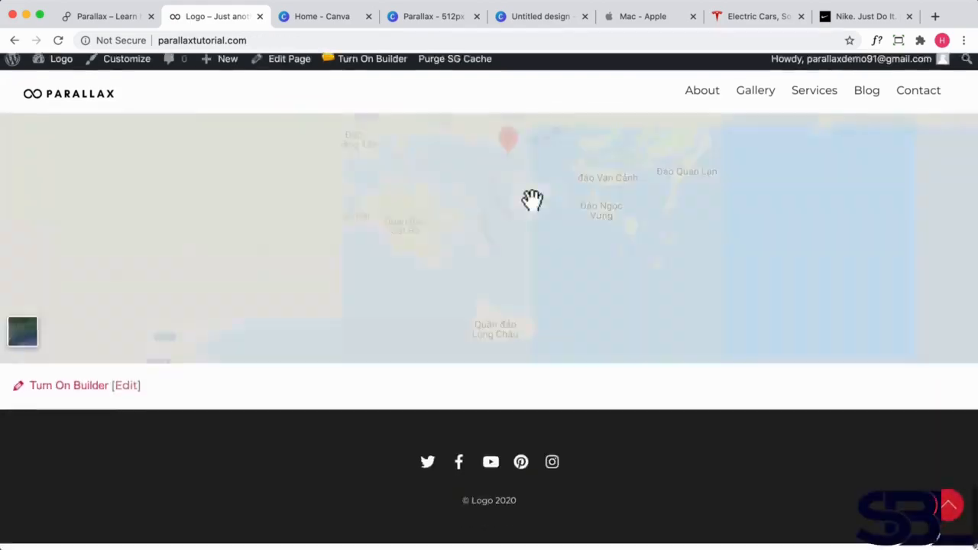
scroll(533, 200, up, 20)
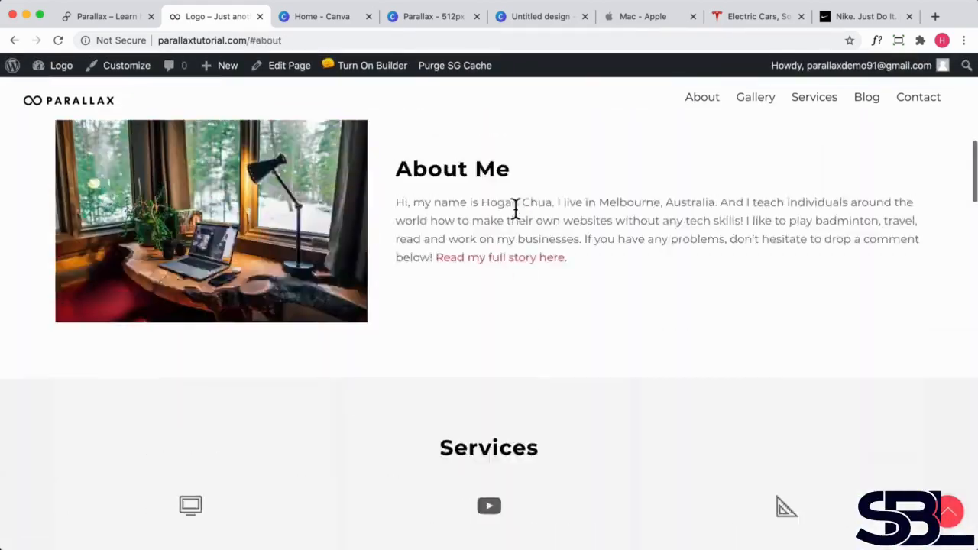
scroll(515, 206, up, 8)
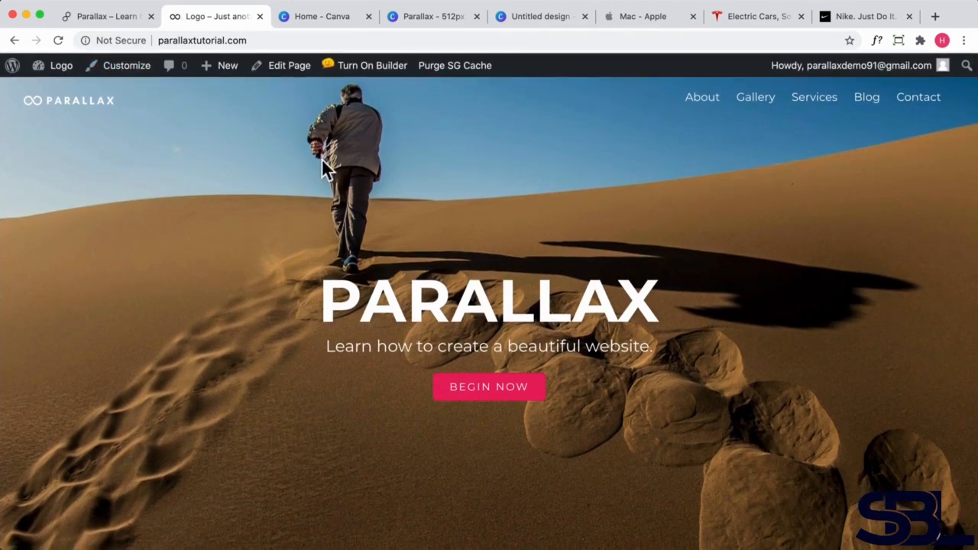